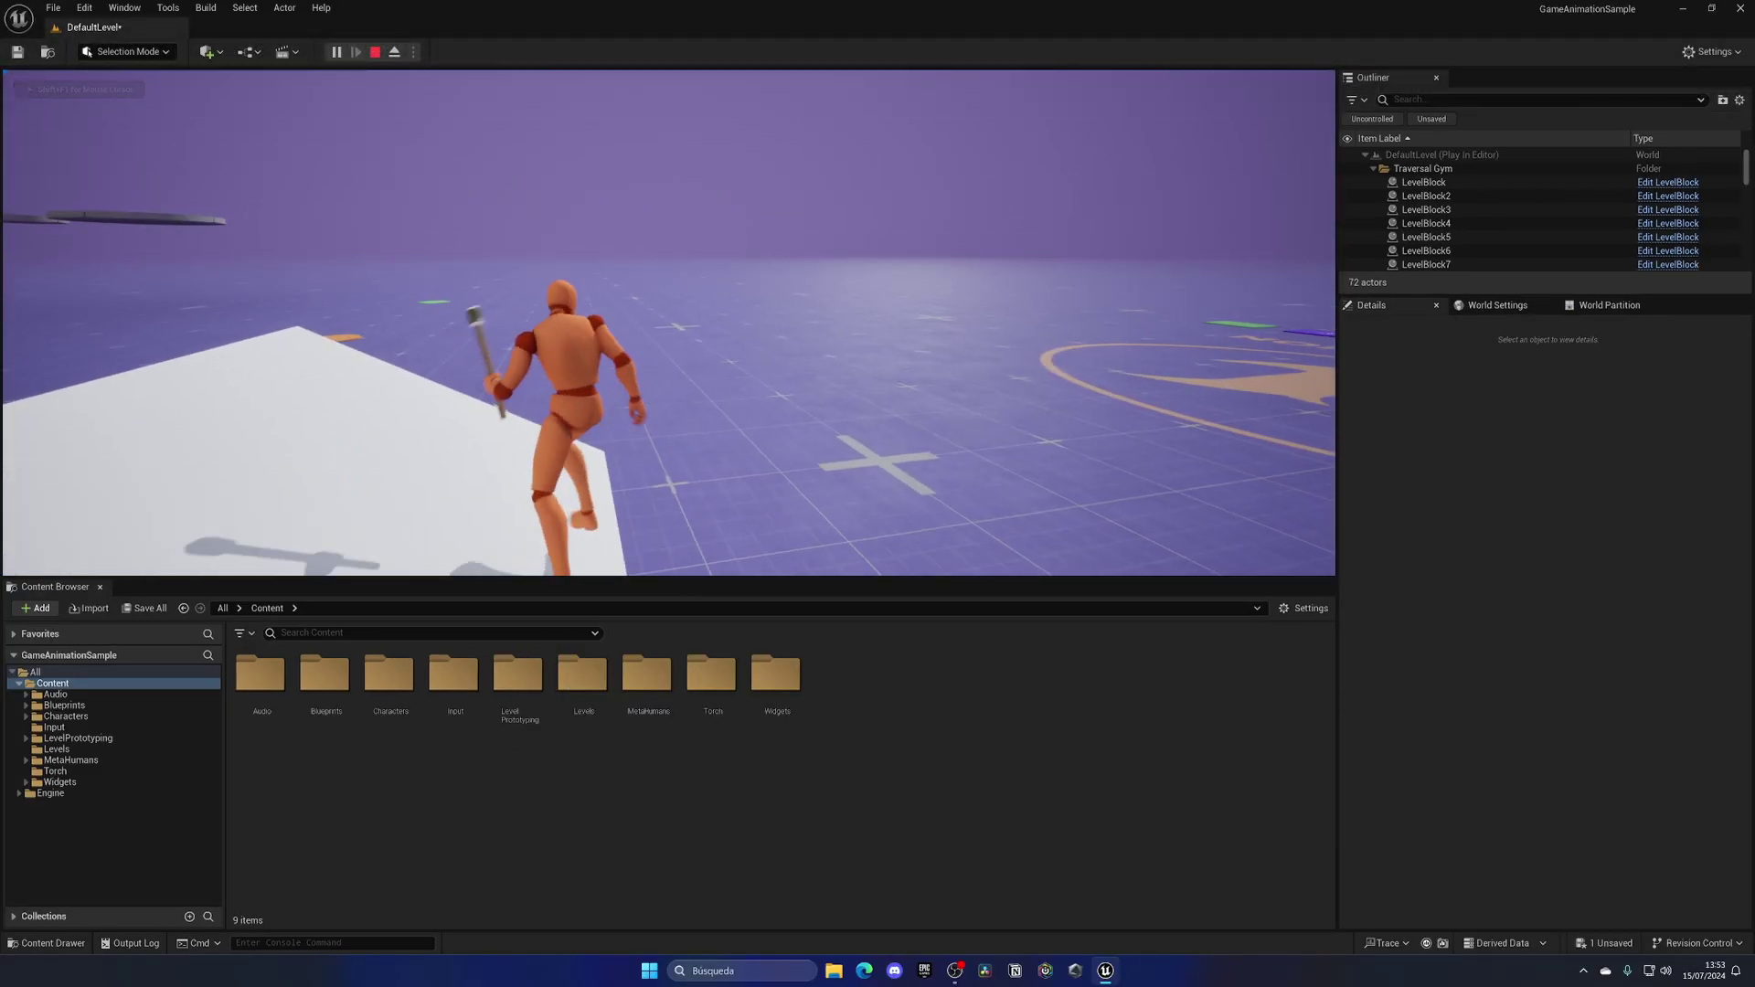
Step: Eject from the running character with F8 and fly in to inspect the mannequin's feet on the platform
{"action": "key", "text": "F8"}
{"action": "right_click_drag", "start_coordinate": [667, 320], "coordinate": [694, 311]}
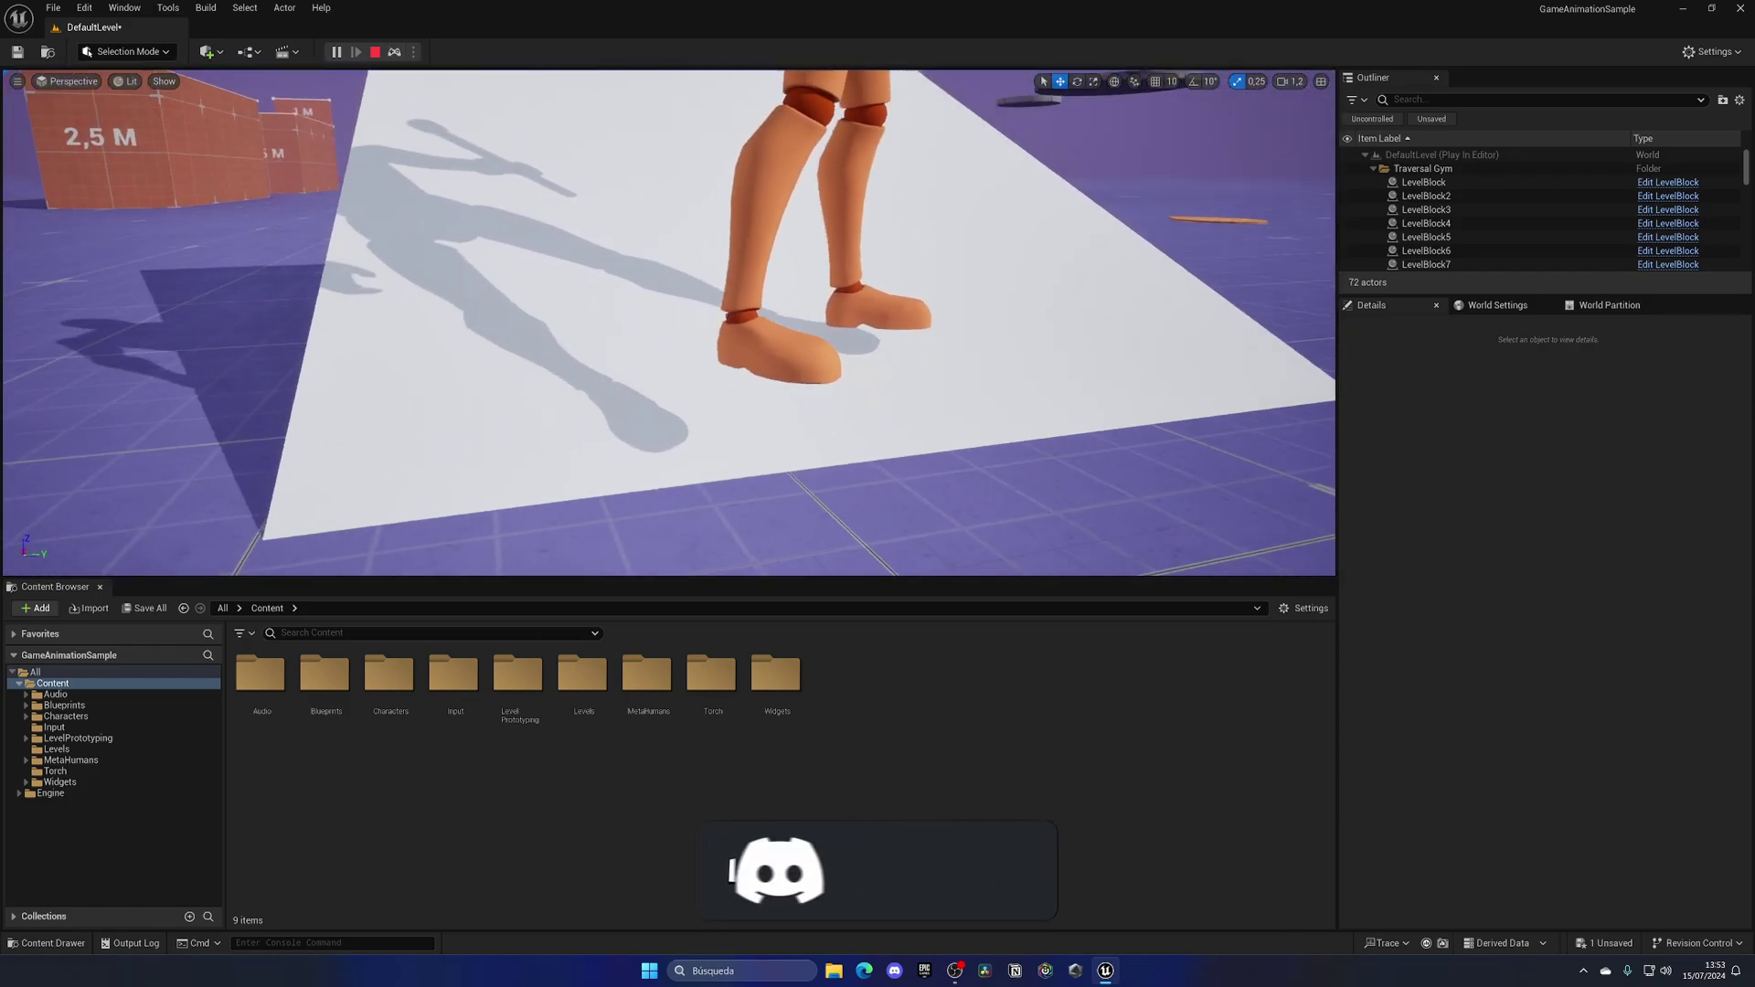
{"action": "right_click_drag", "start_coordinate": [582, 350], "coordinate": [582, 350]}
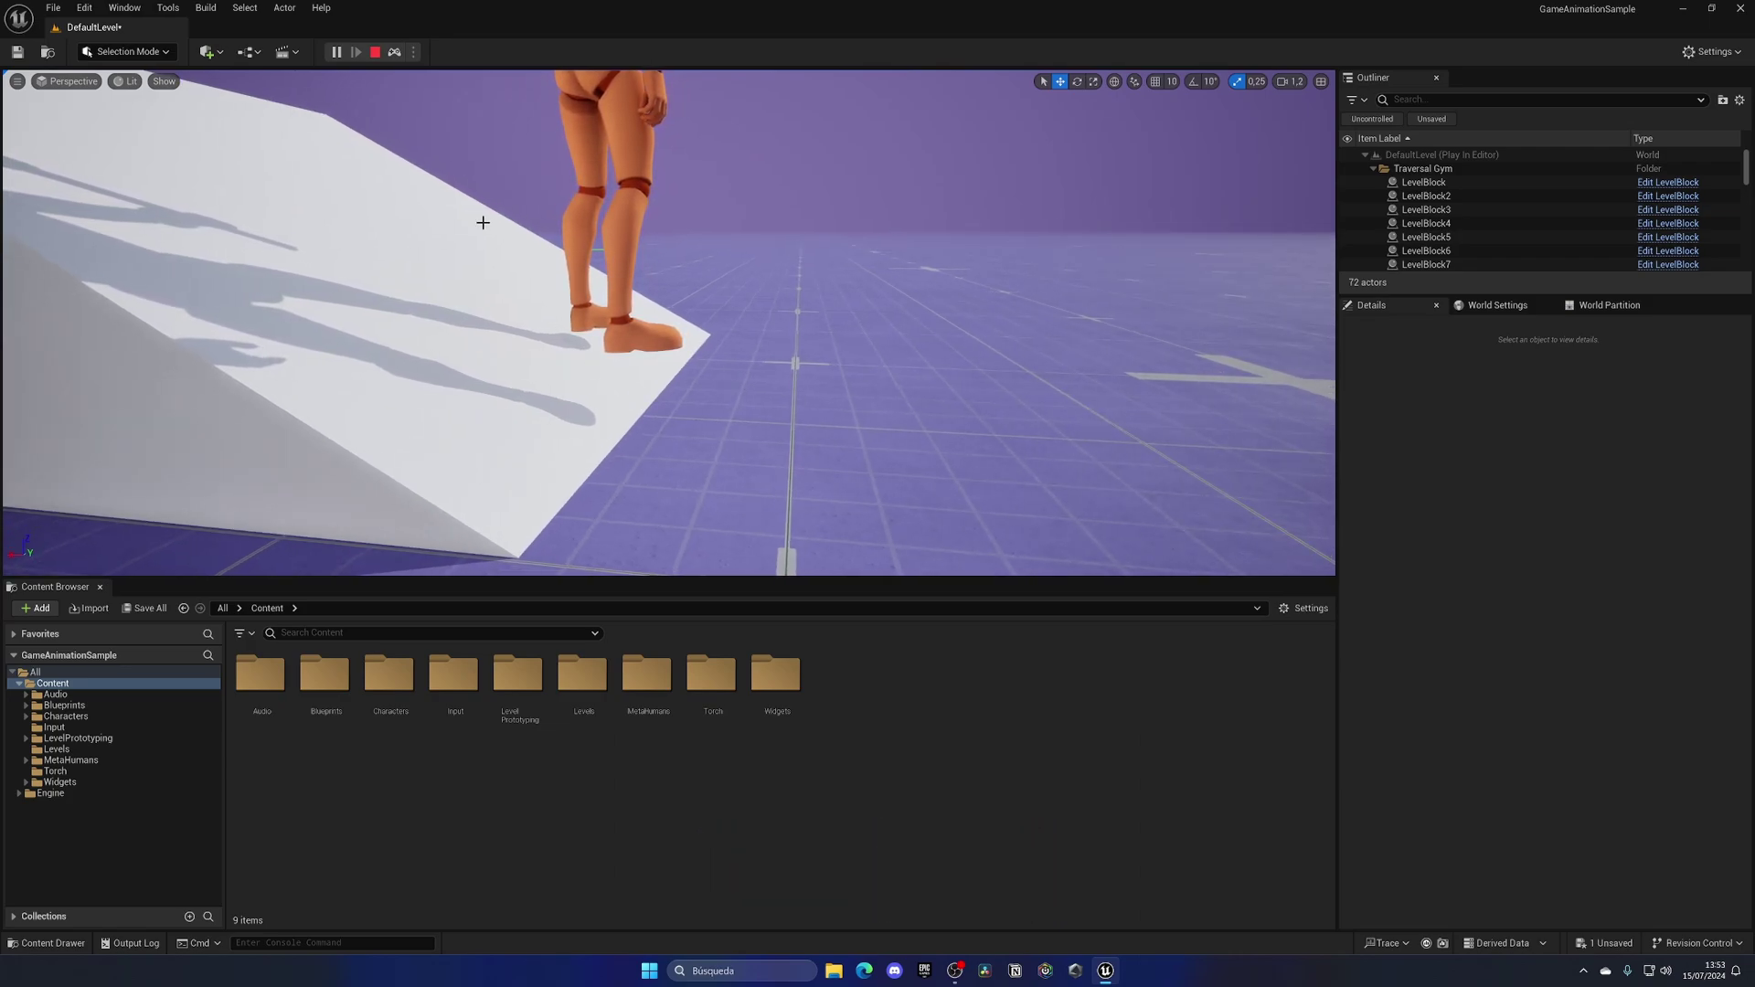
Step: Stop the play session and choose the Third Person template in the Add Feature or Content Pack dialog
{"action": "left_click", "coordinate": [374, 52]}
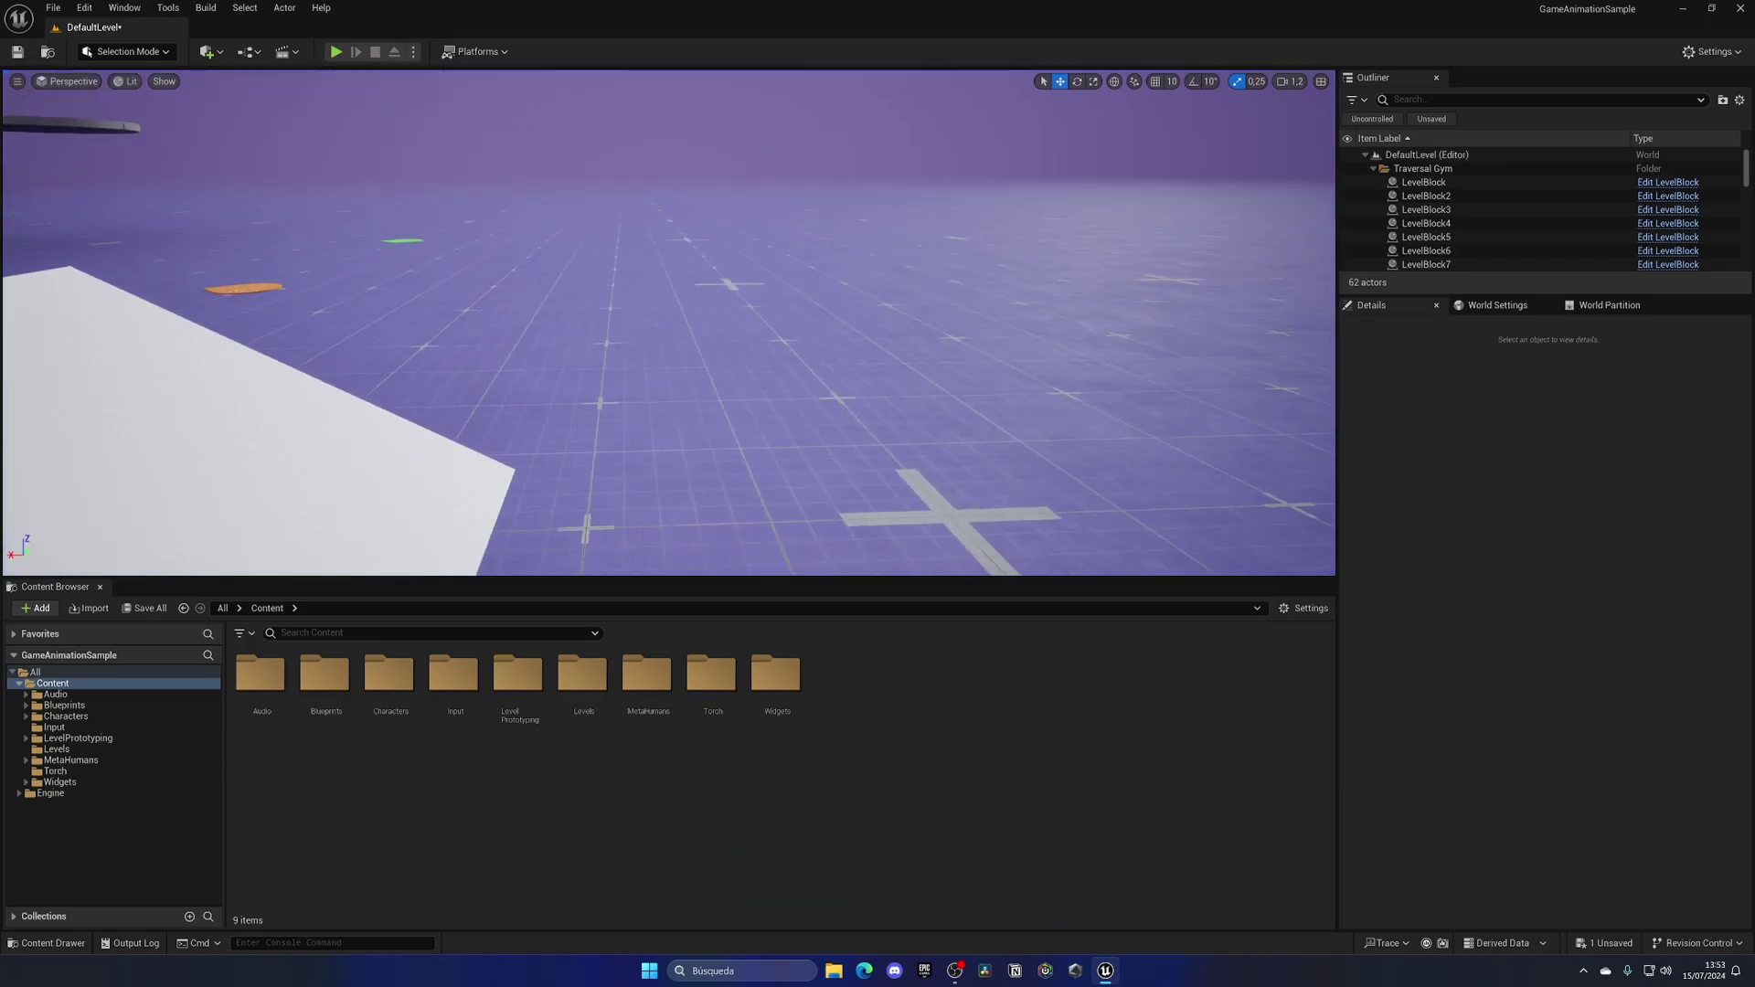
{"action": "left_click_drag", "start_coordinate": [438, 335], "coordinate": [438, 335]}
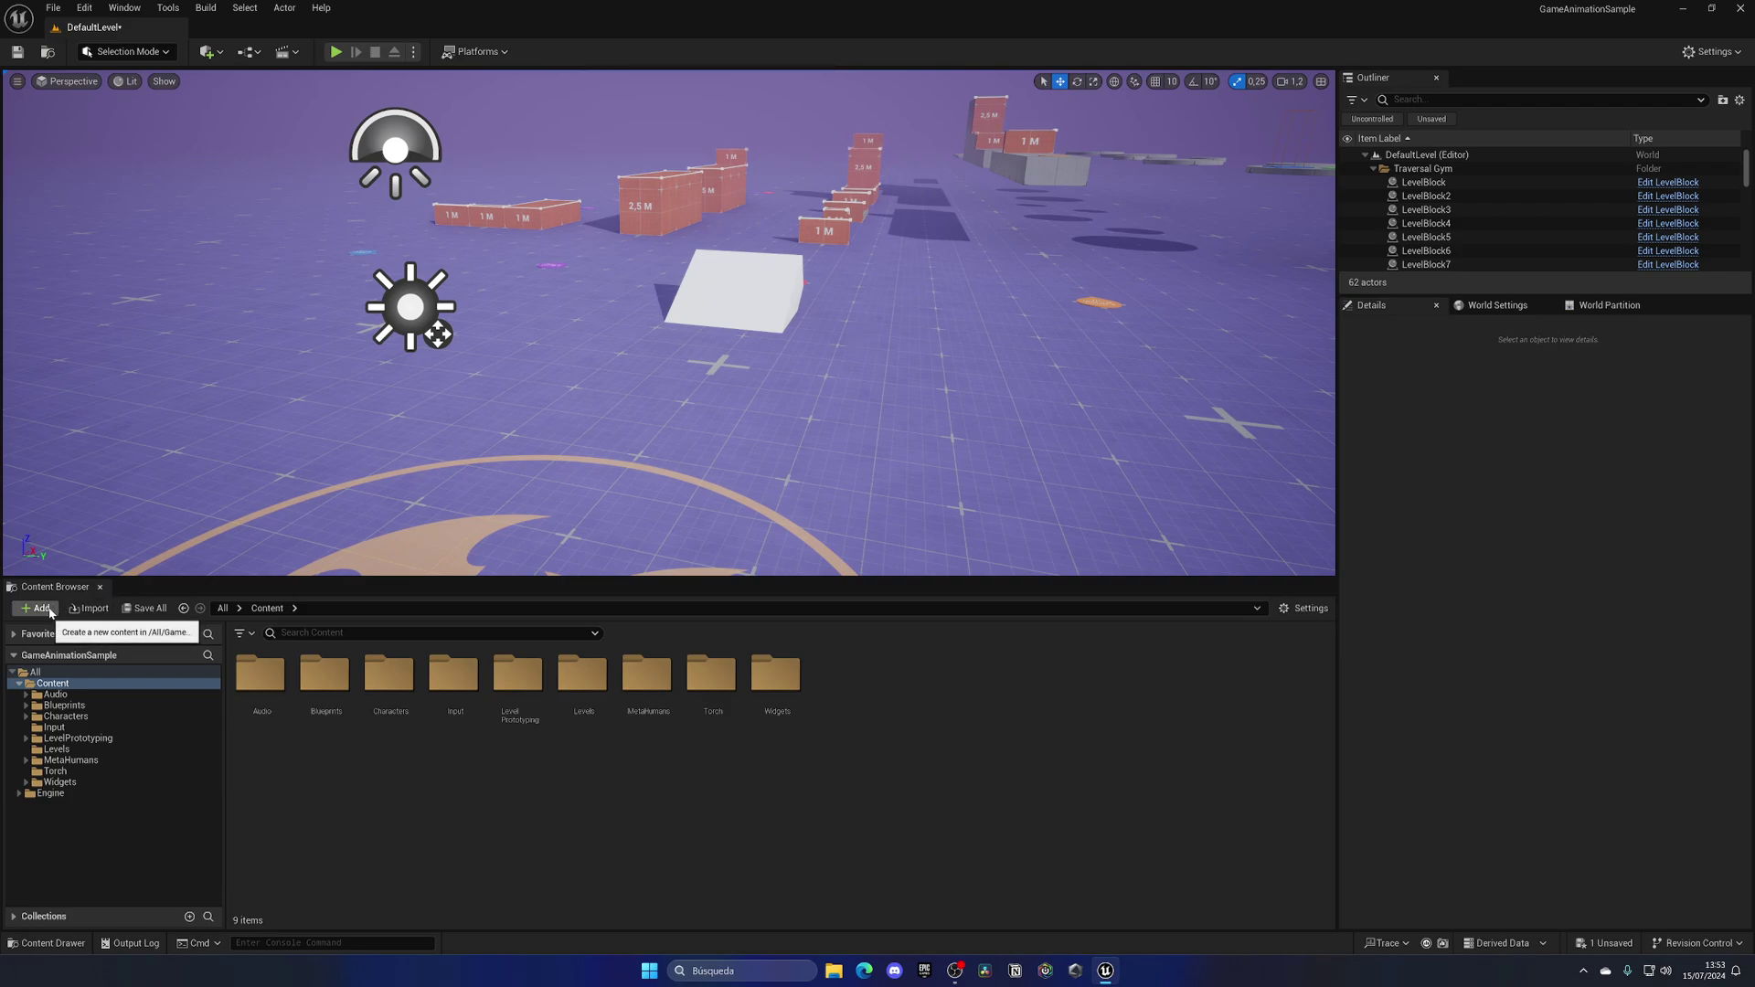
{"action": "left_click", "coordinate": [50, 610]}
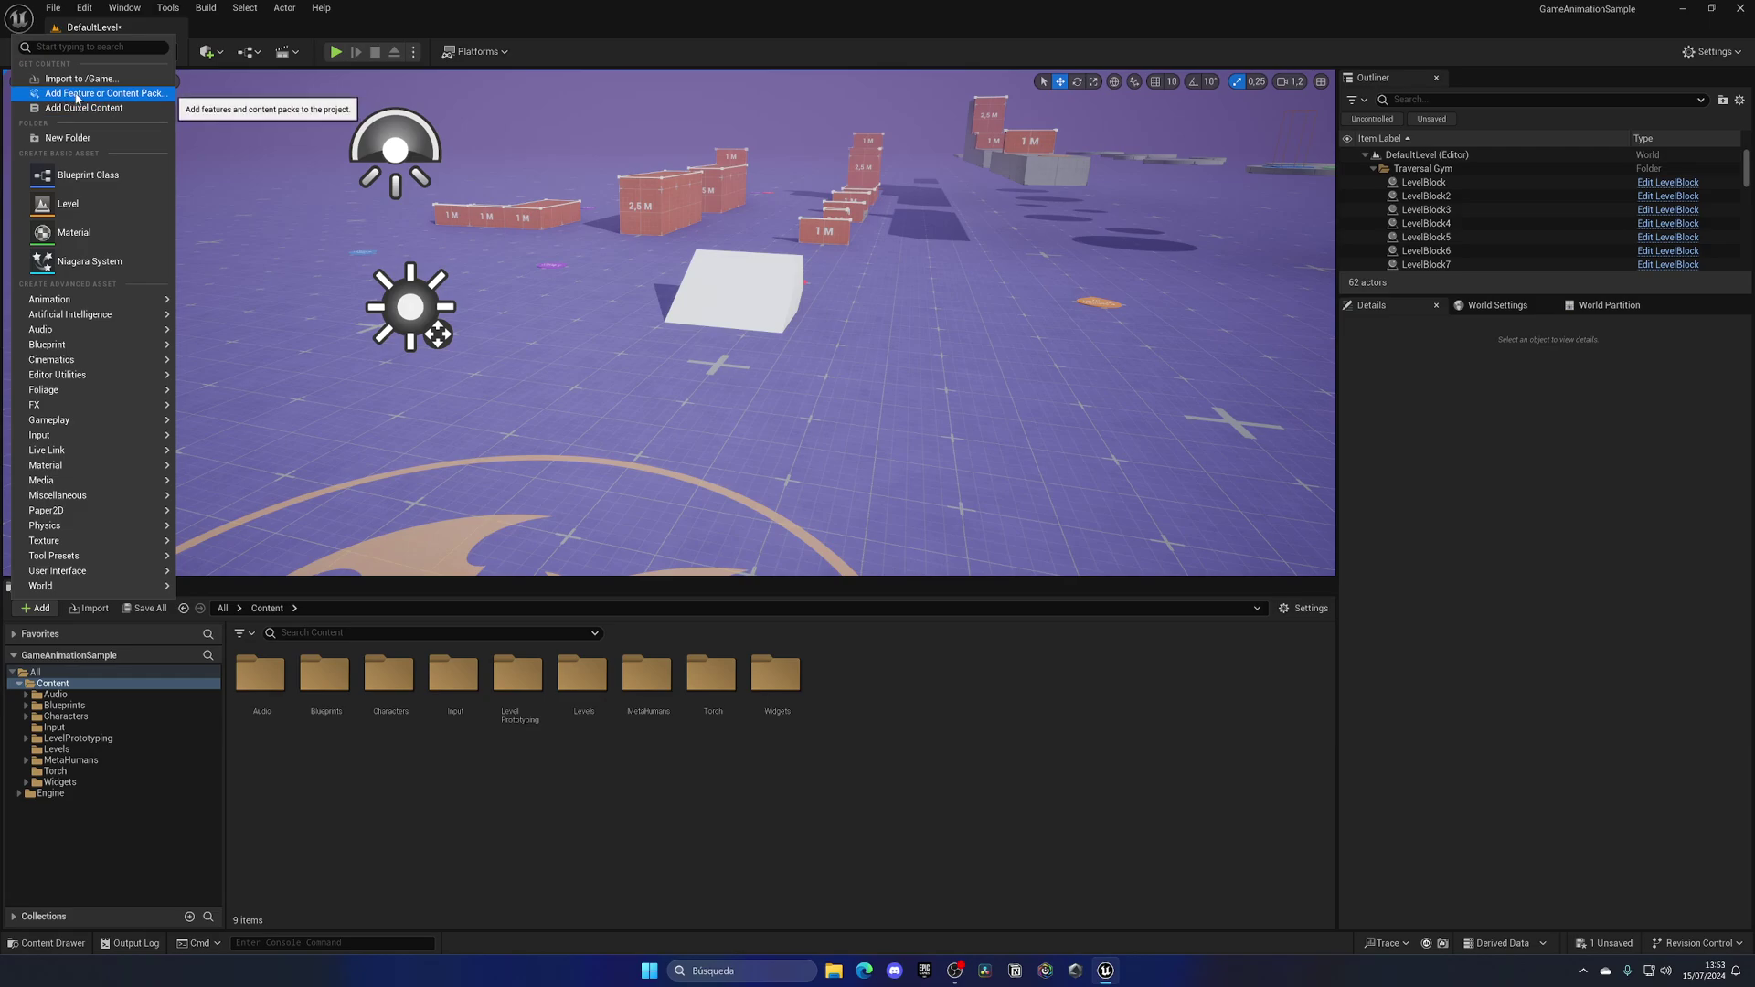
{"action": "left_click", "coordinate": [77, 93]}
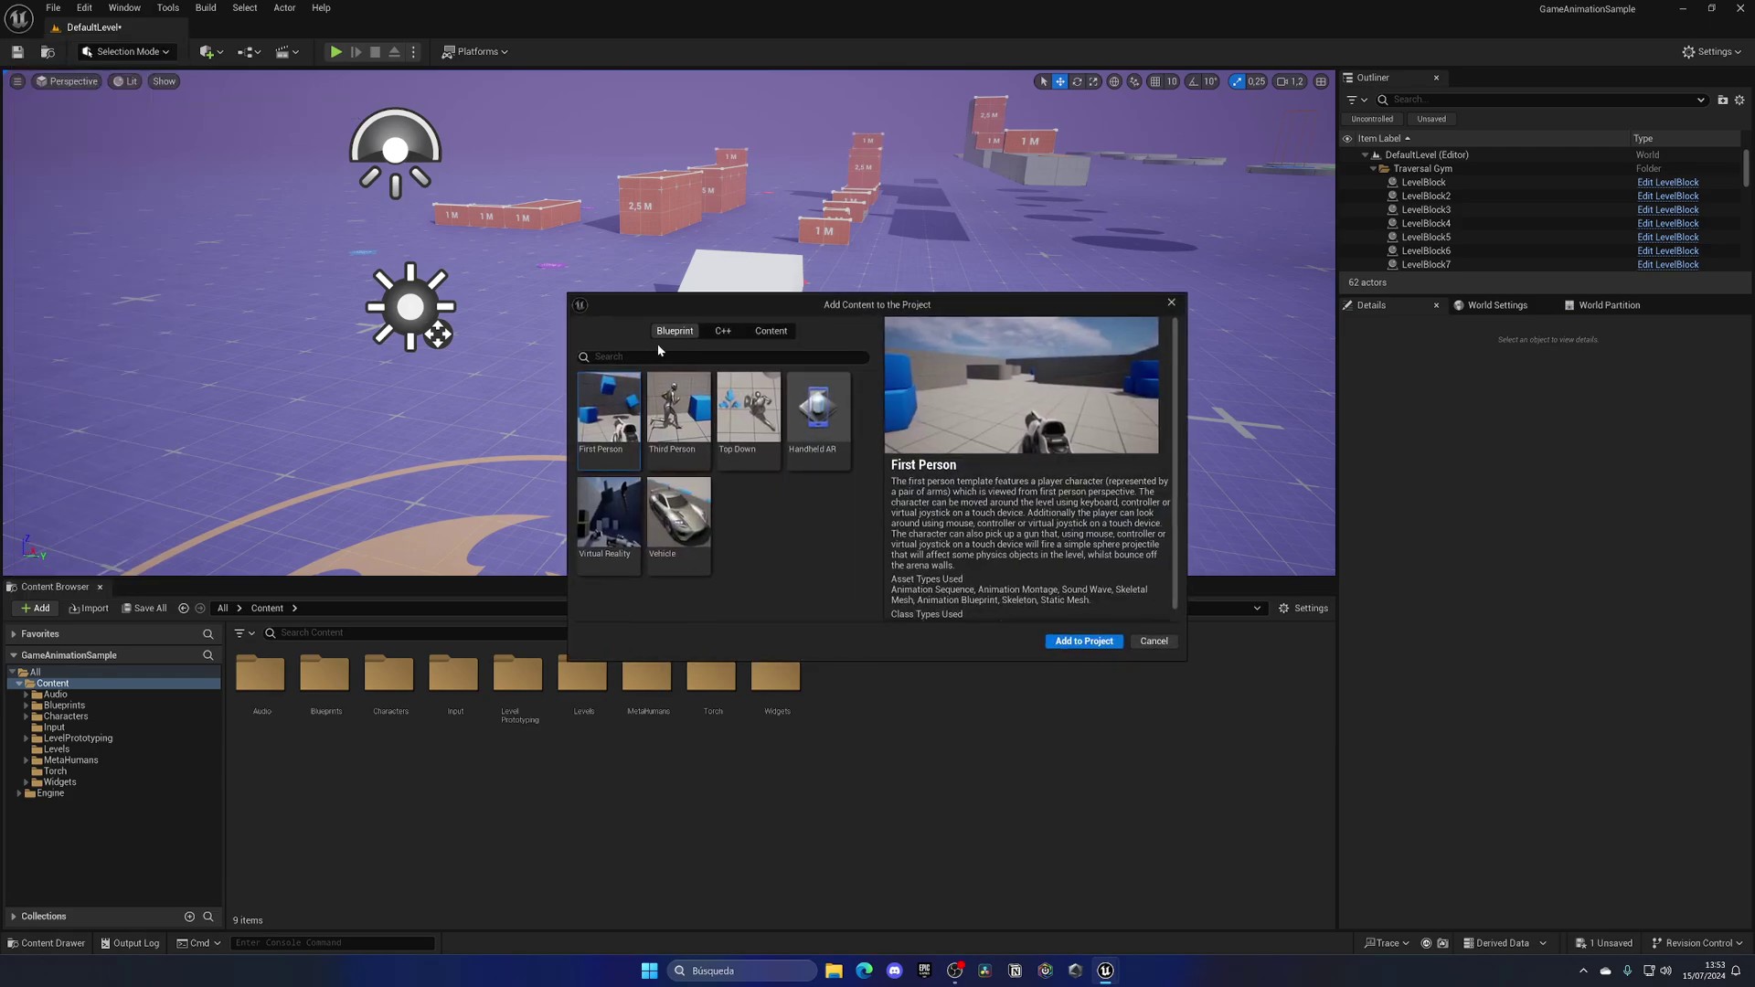
{"action": "left_click", "coordinate": [678, 413]}
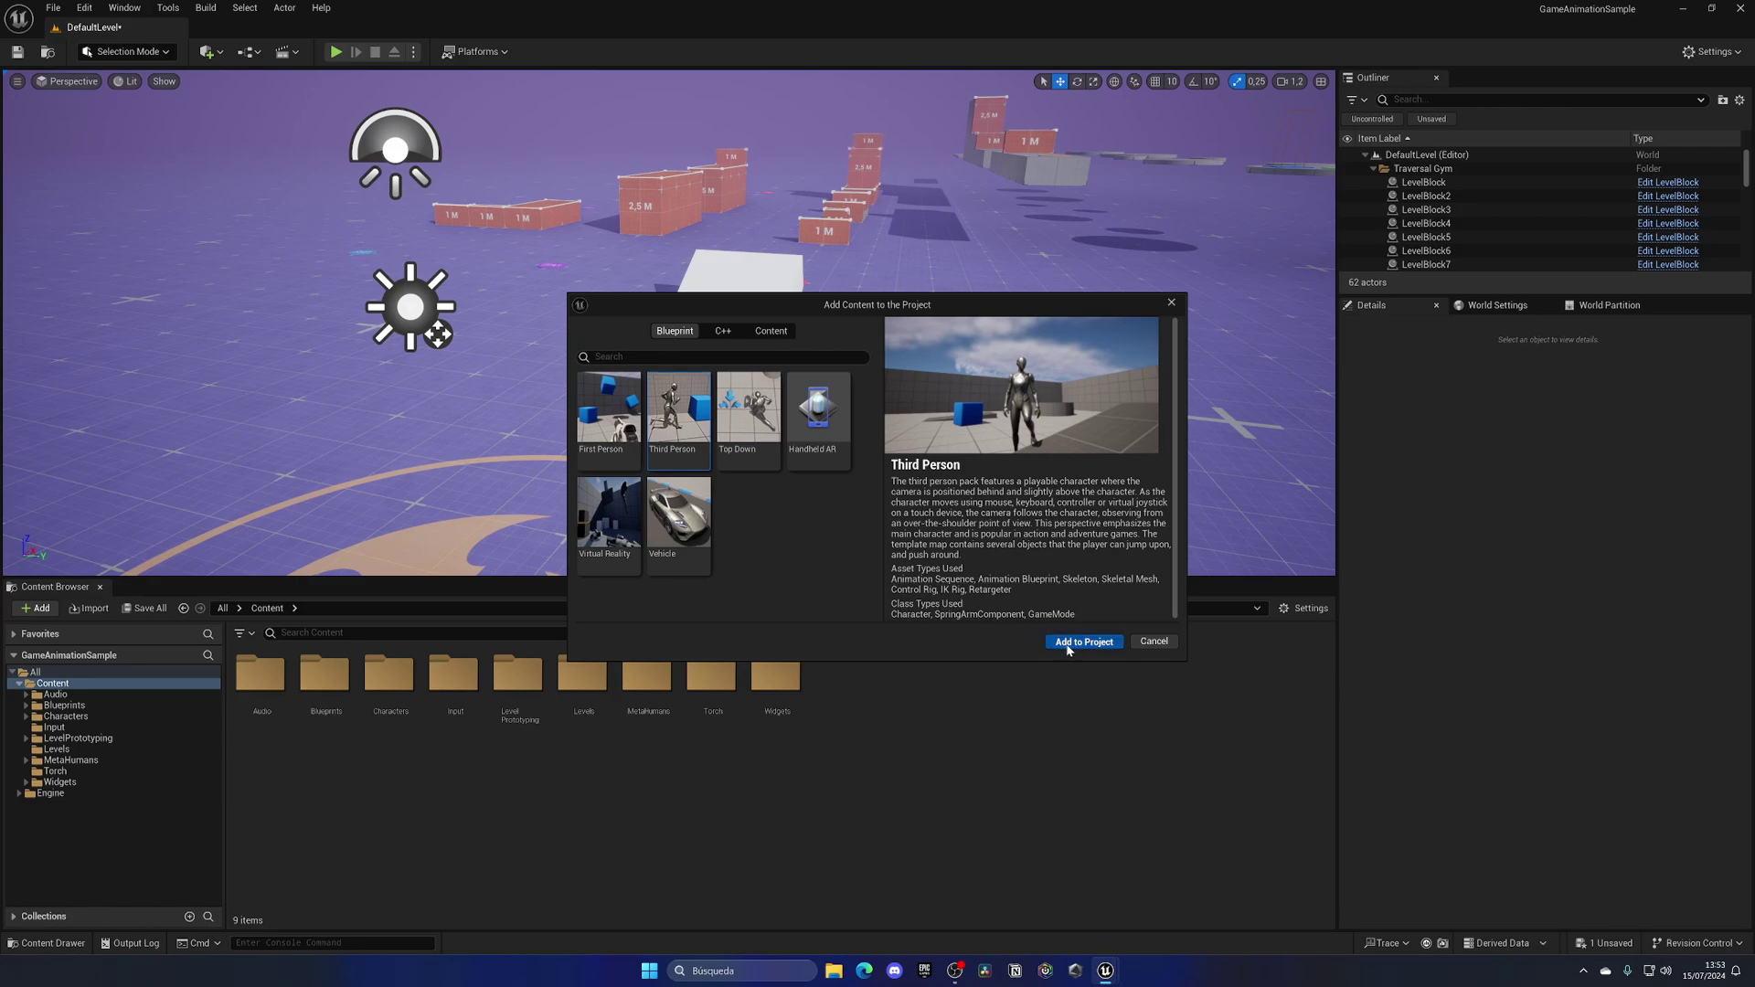
Step: Add the Third Person pack to the project, close the dialog and return to the Content folder
{"action": "left_click", "coordinate": [1068, 644]}
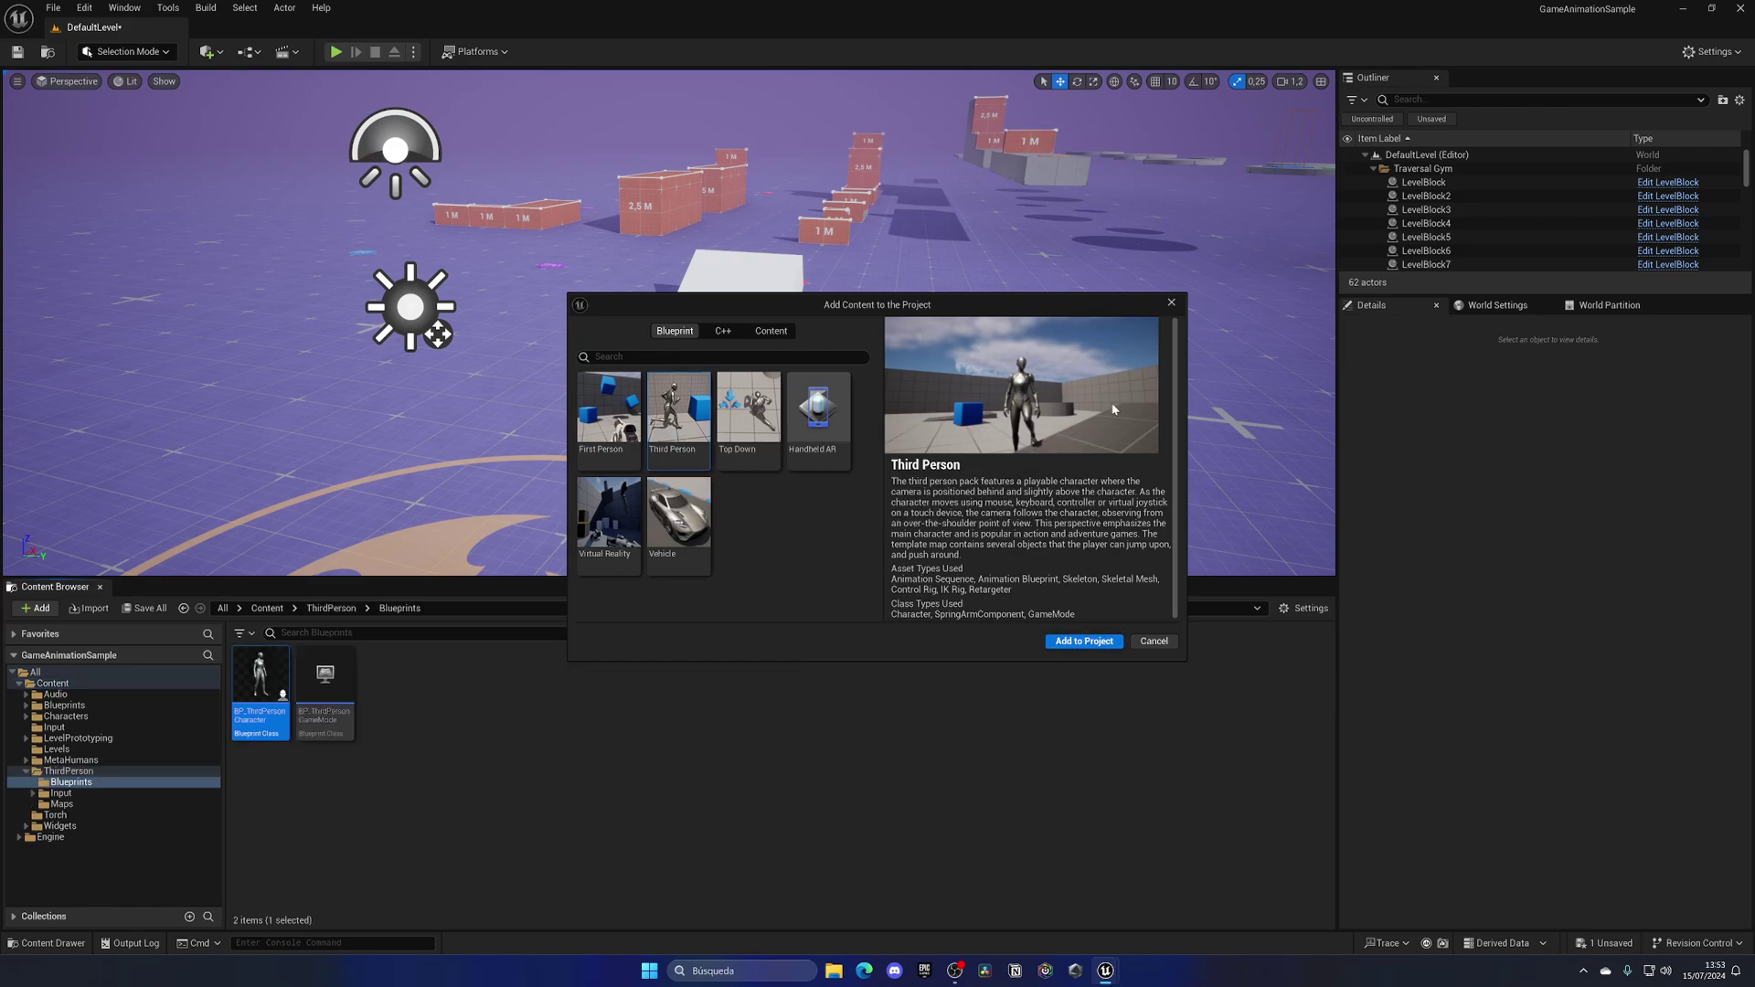
{"action": "left_click", "coordinate": [1170, 303]}
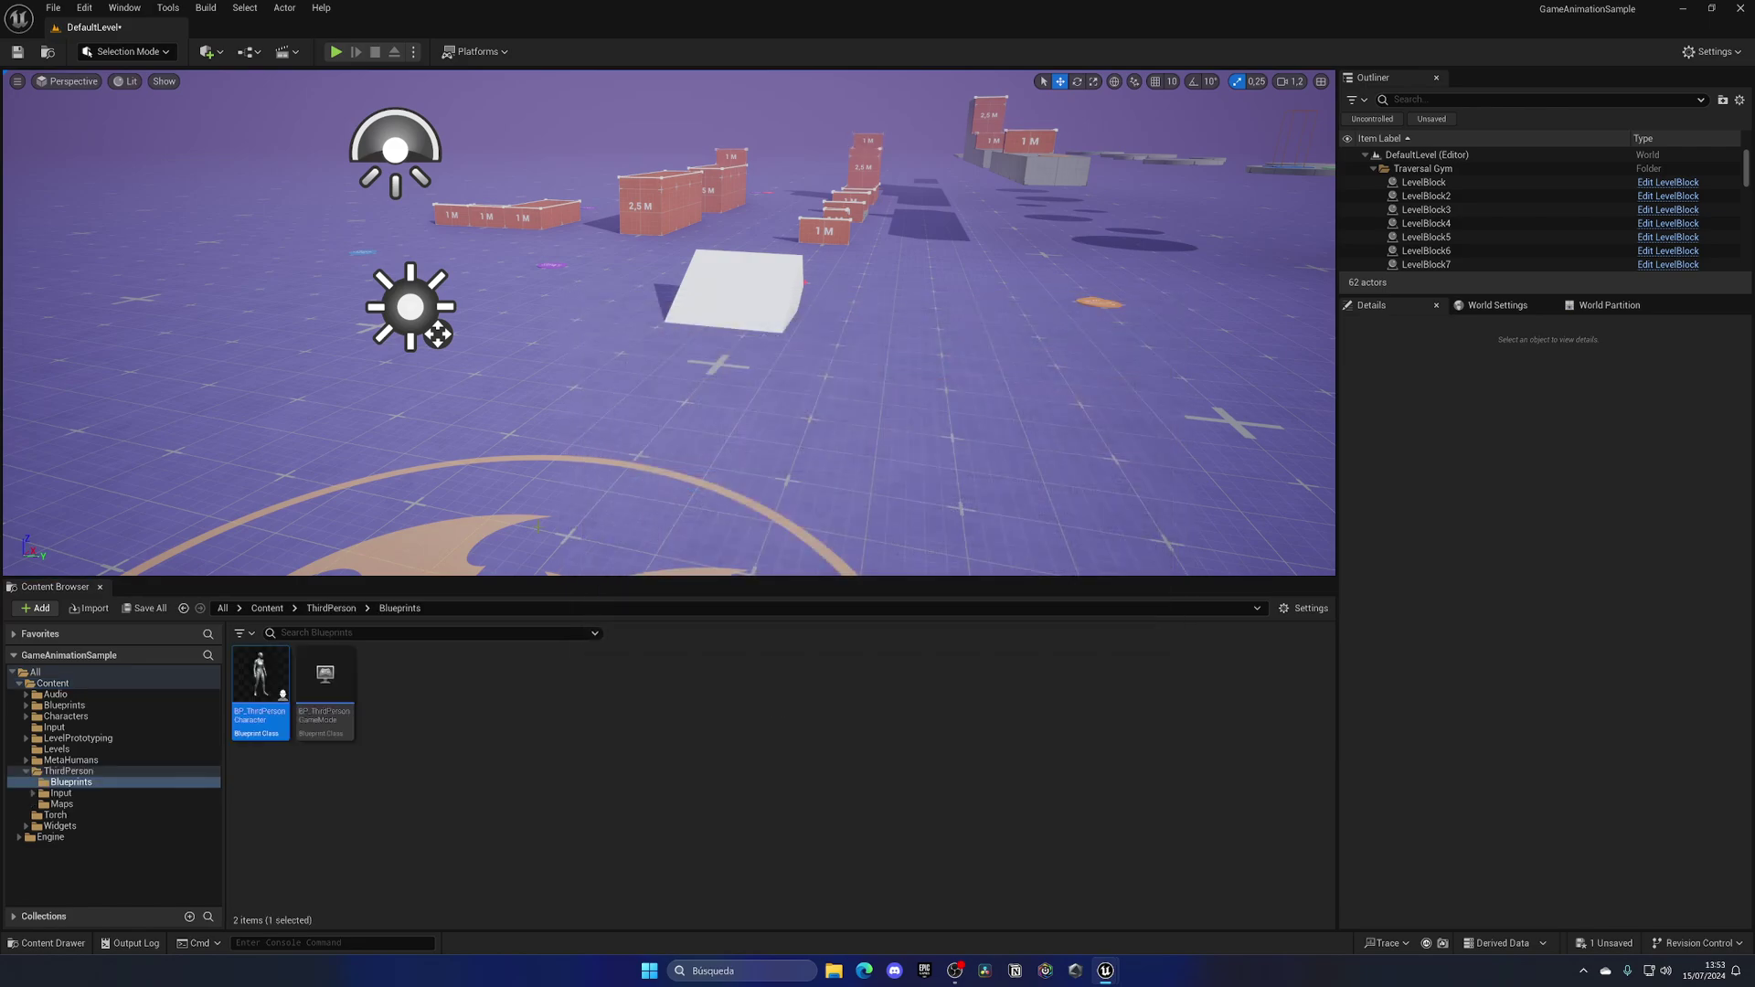
{"action": "left_click", "coordinate": [326, 608]}
{"action": "left_click", "coordinate": [266, 609]}
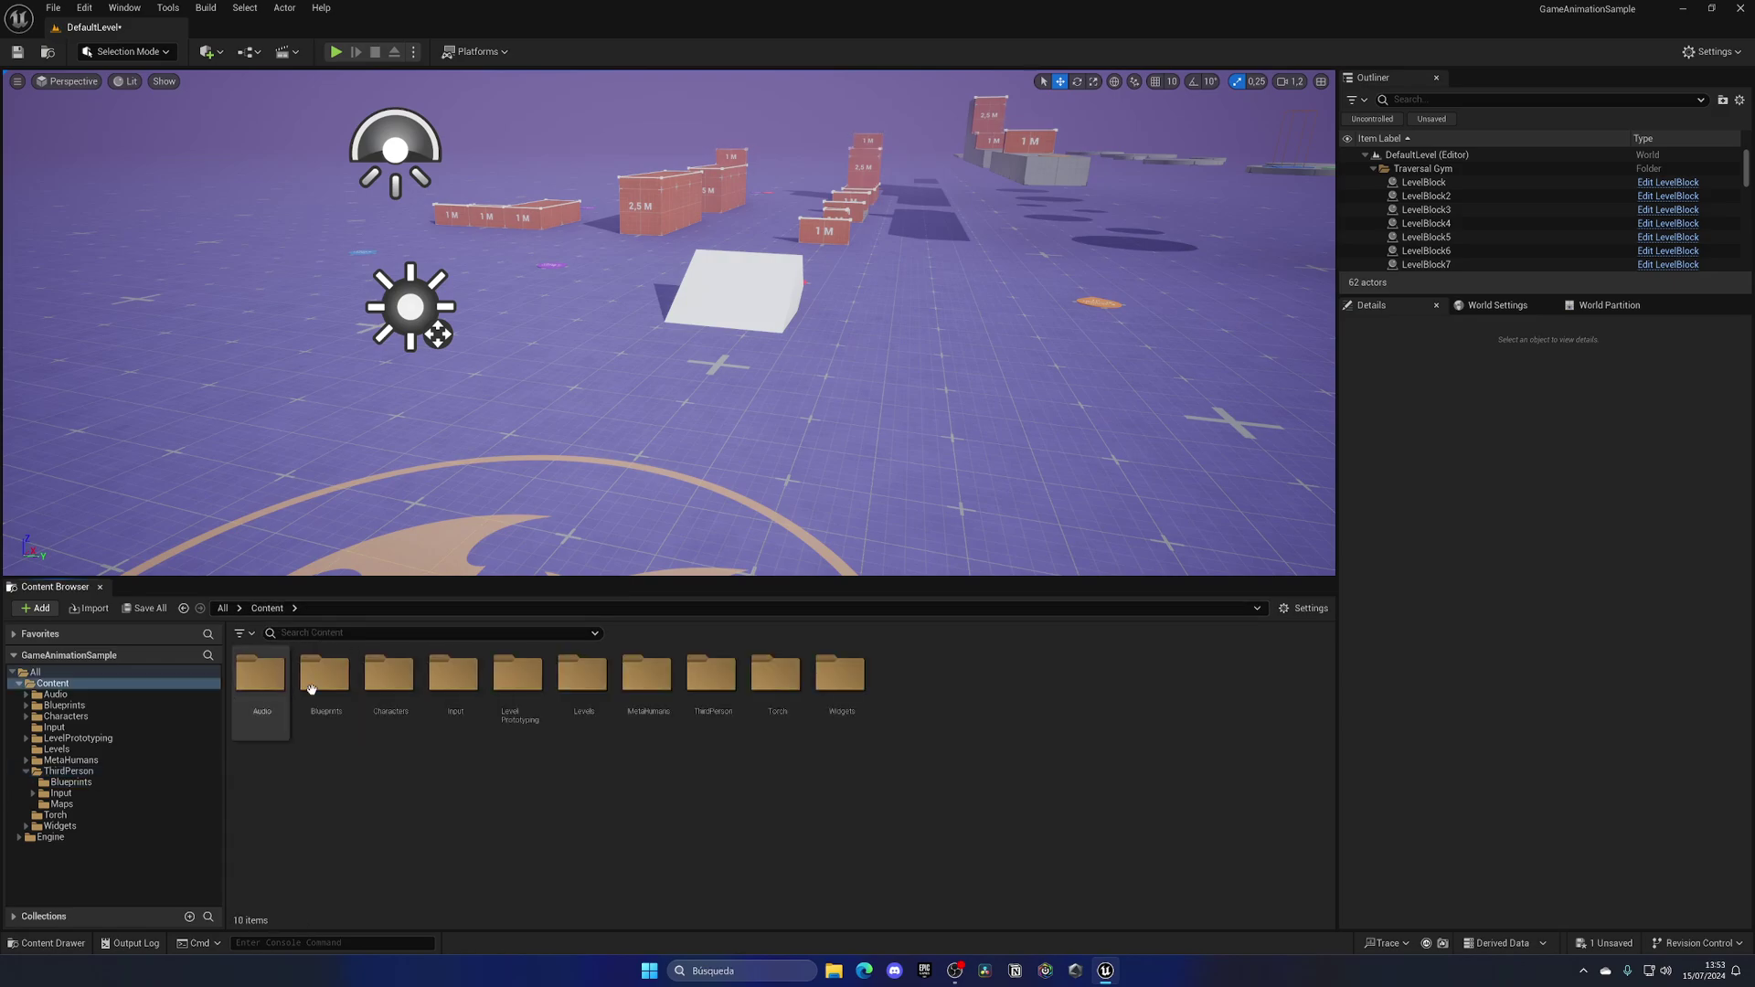
Step: Browse to Characters > Mannequins > Rigs and select the IK_Mannequin rig asset
{"action": "double_click", "coordinate": [385, 711]}
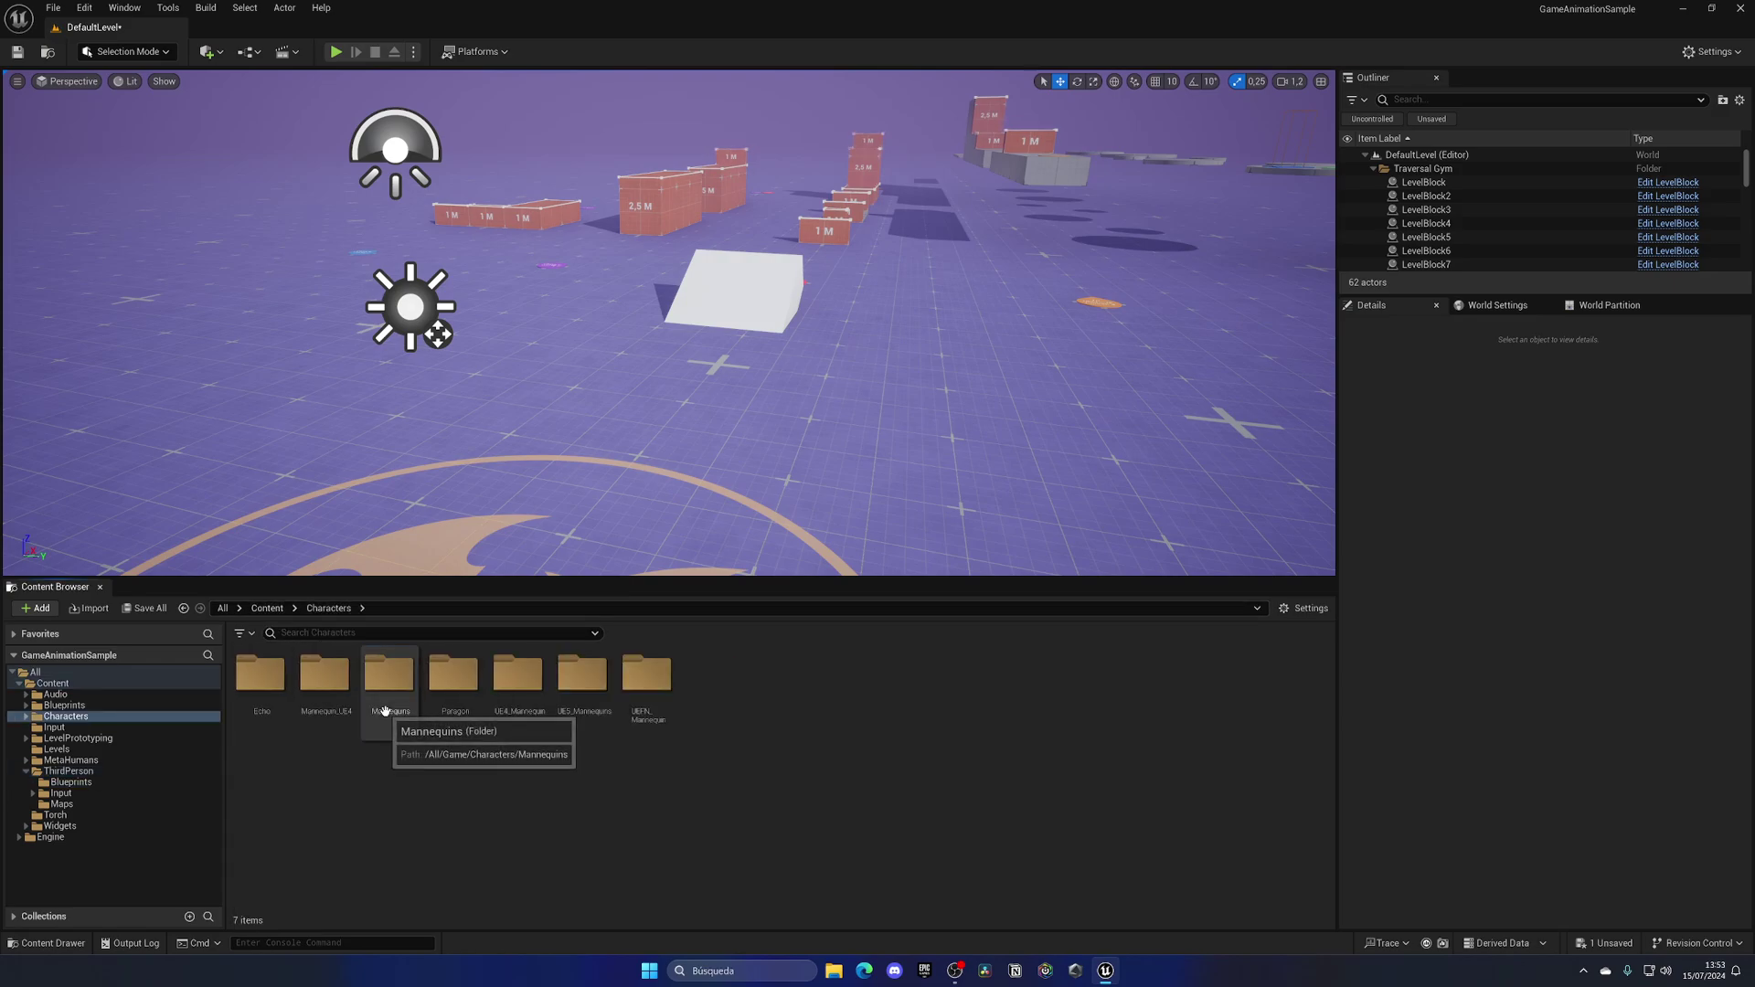
{"action": "double_click", "coordinate": [385, 739]}
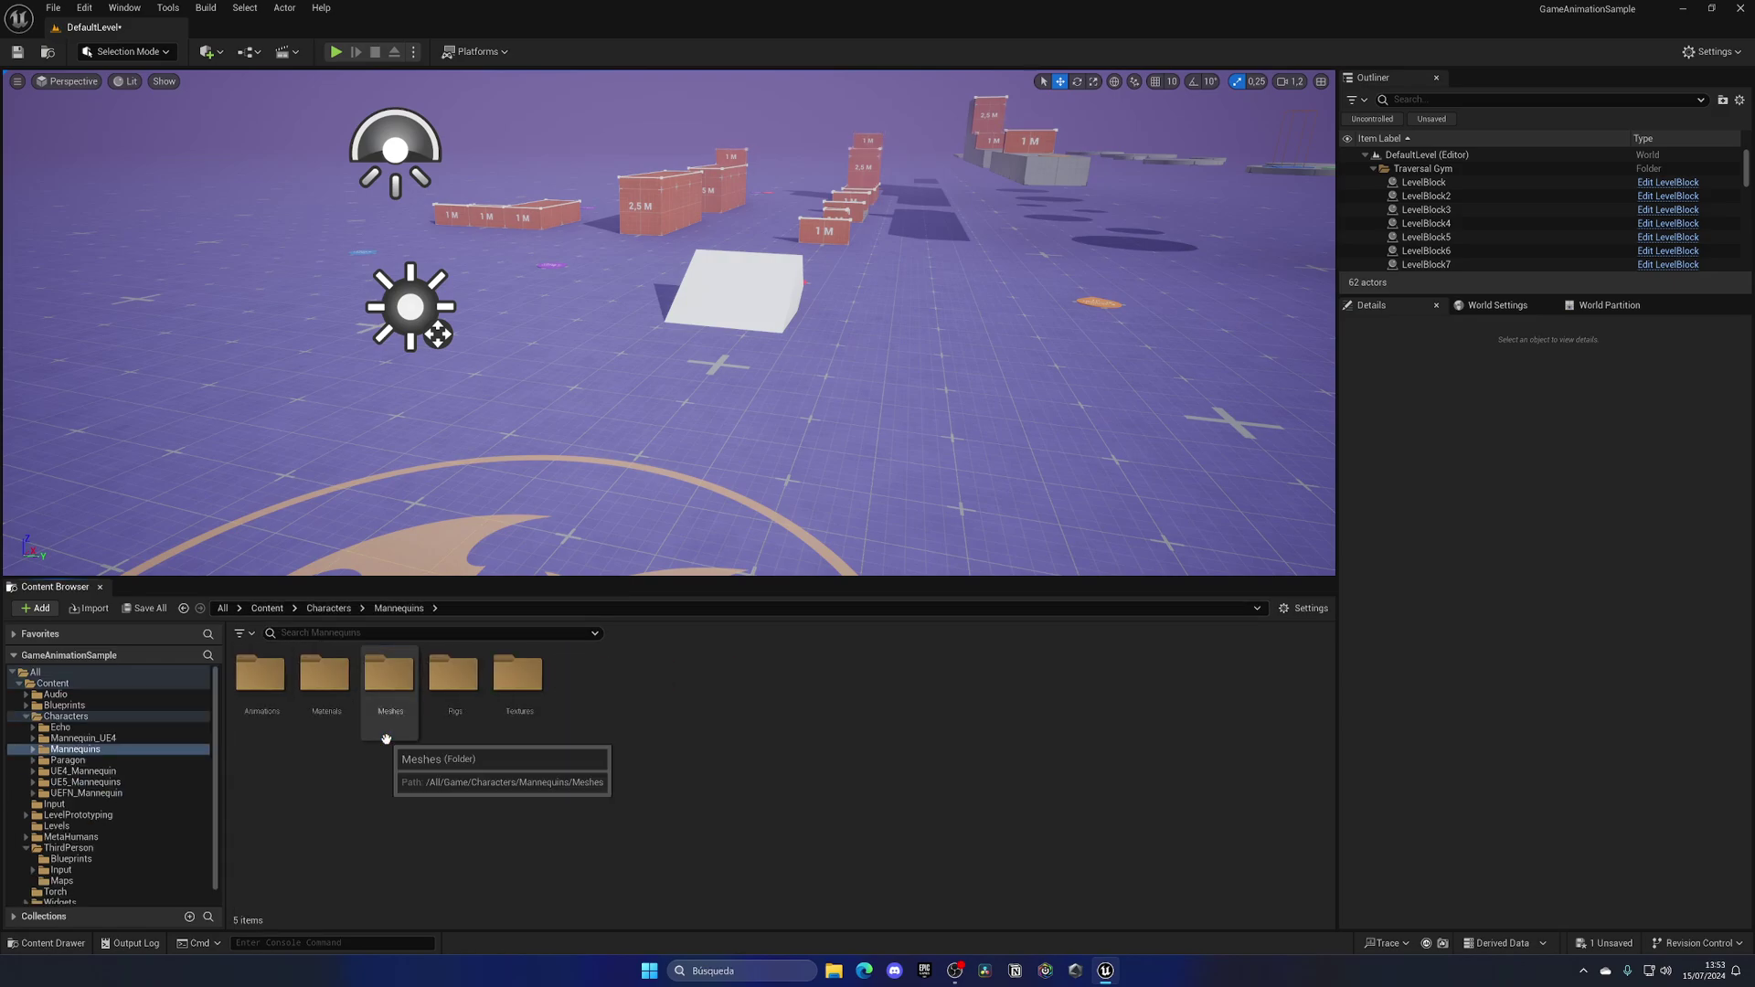
{"action": "double_click", "coordinate": [452, 729]}
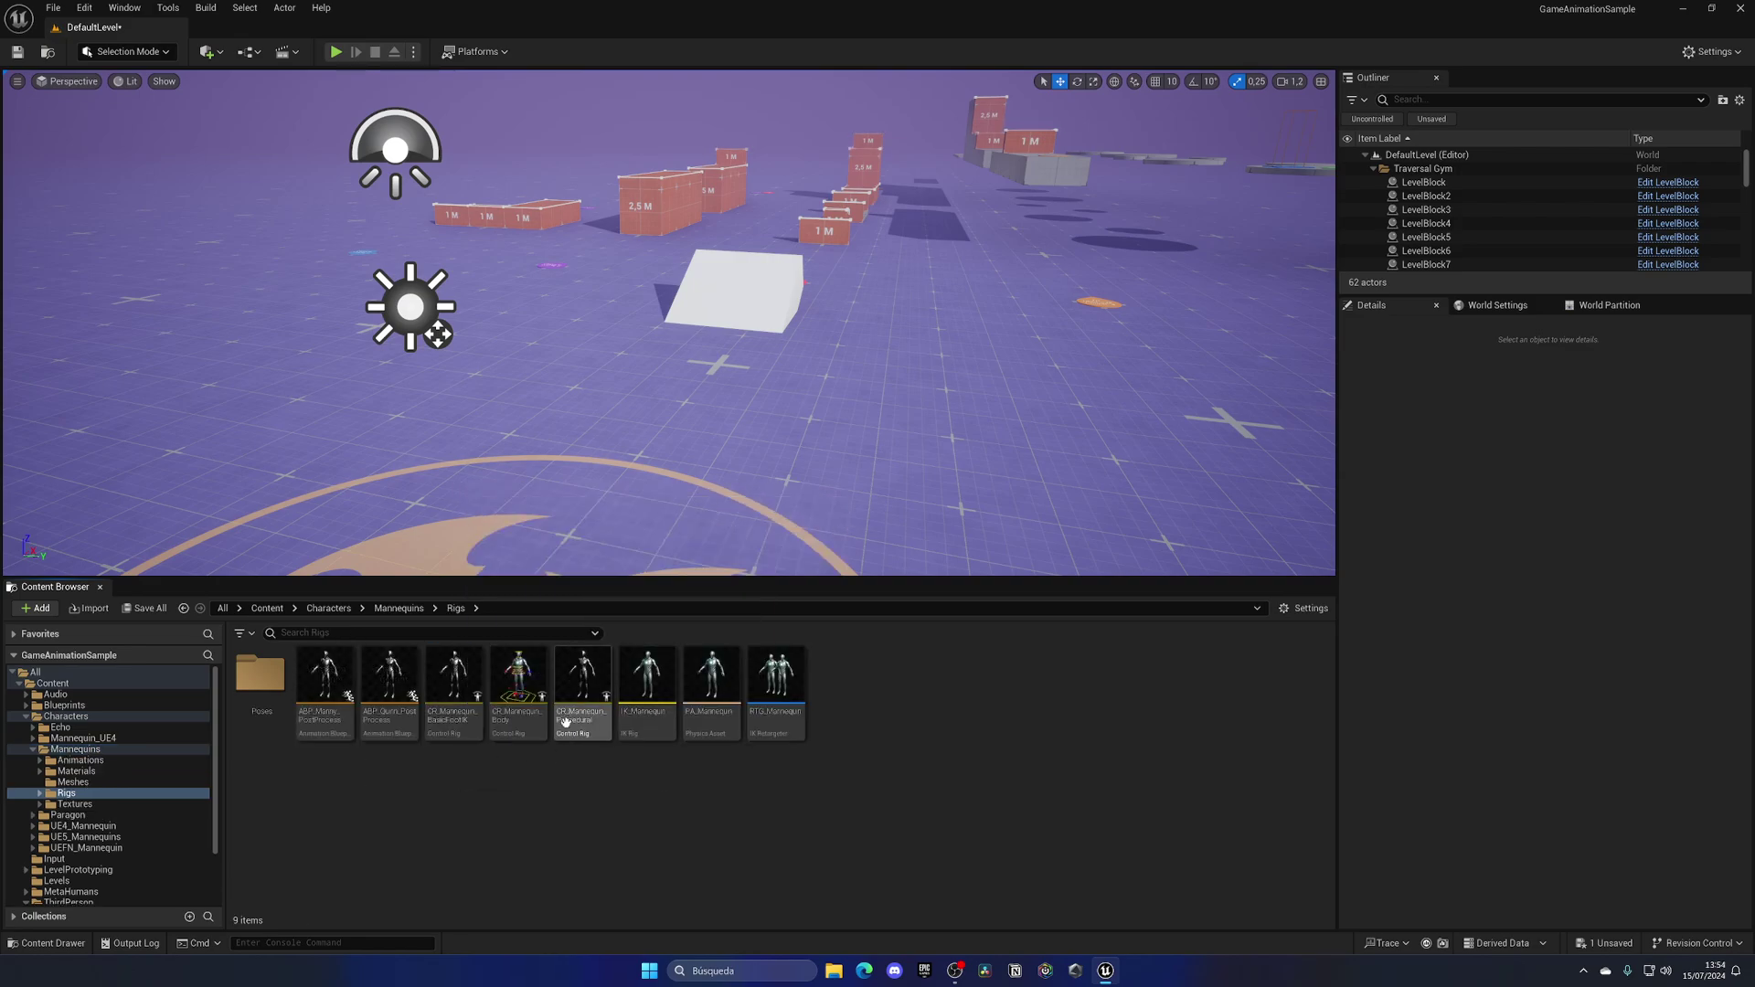
{"action": "left_click", "coordinate": [646, 699]}
{"action": "left_click", "coordinate": [568, 767]}
{"action": "left_click", "coordinate": [335, 52]}
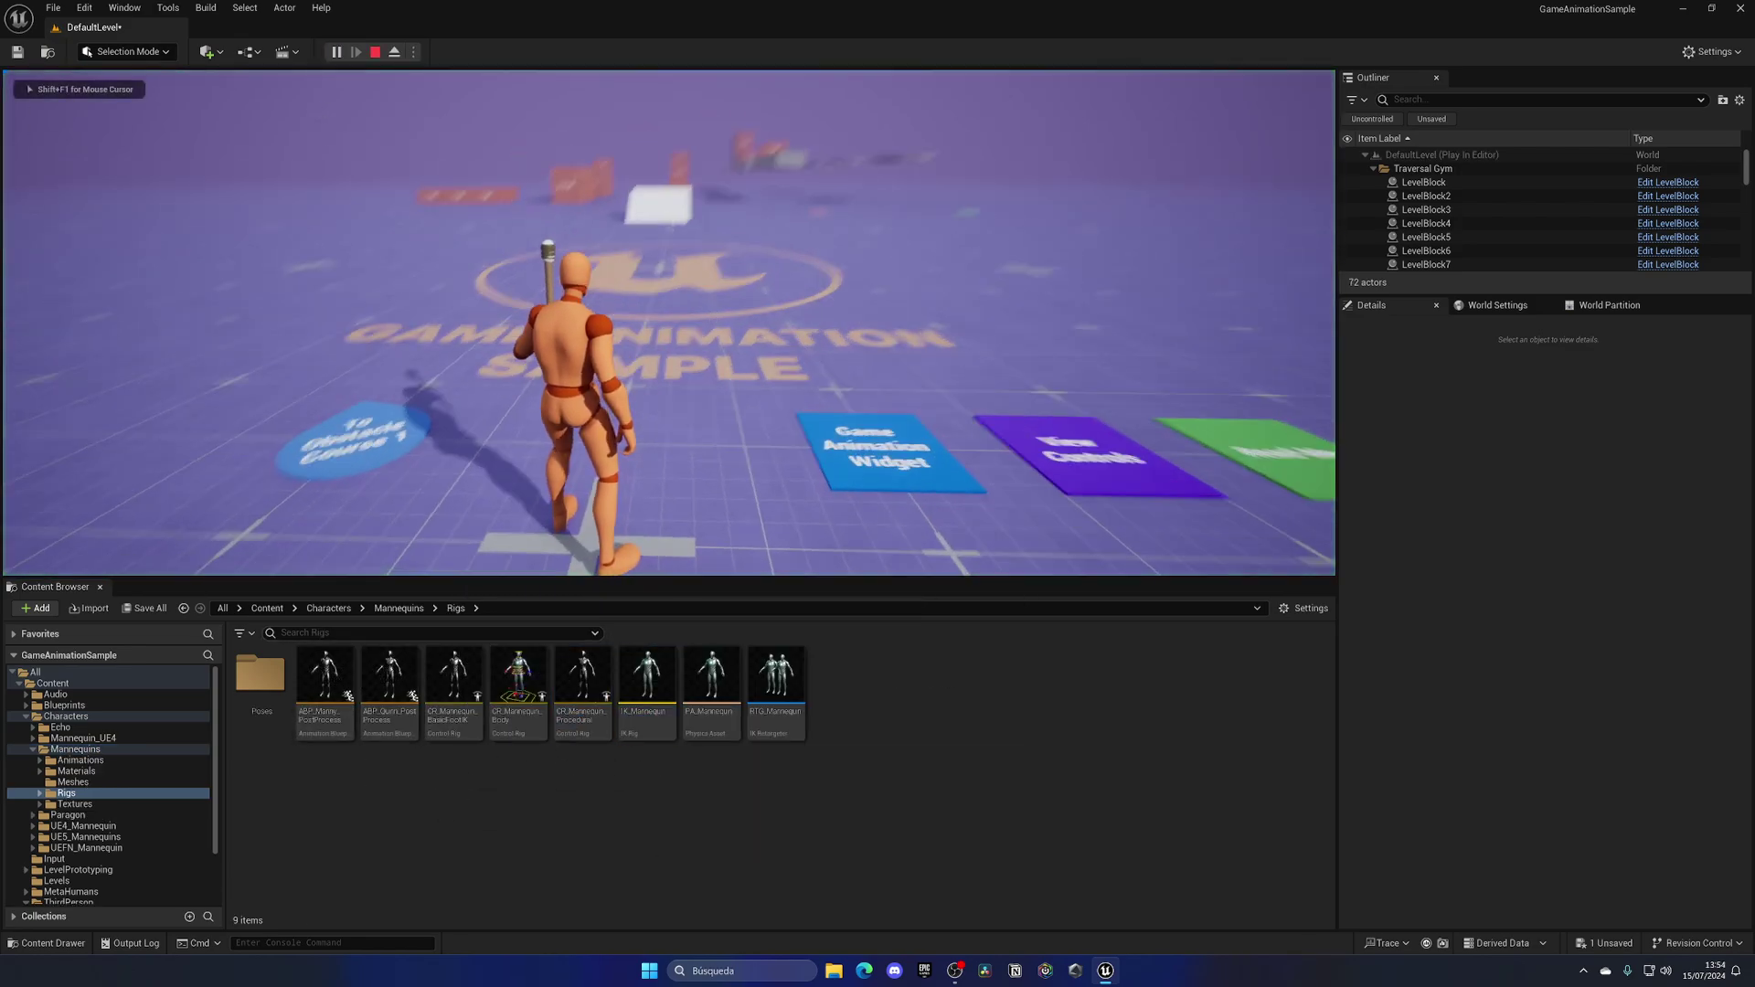
{"action": "key", "text": "w"}
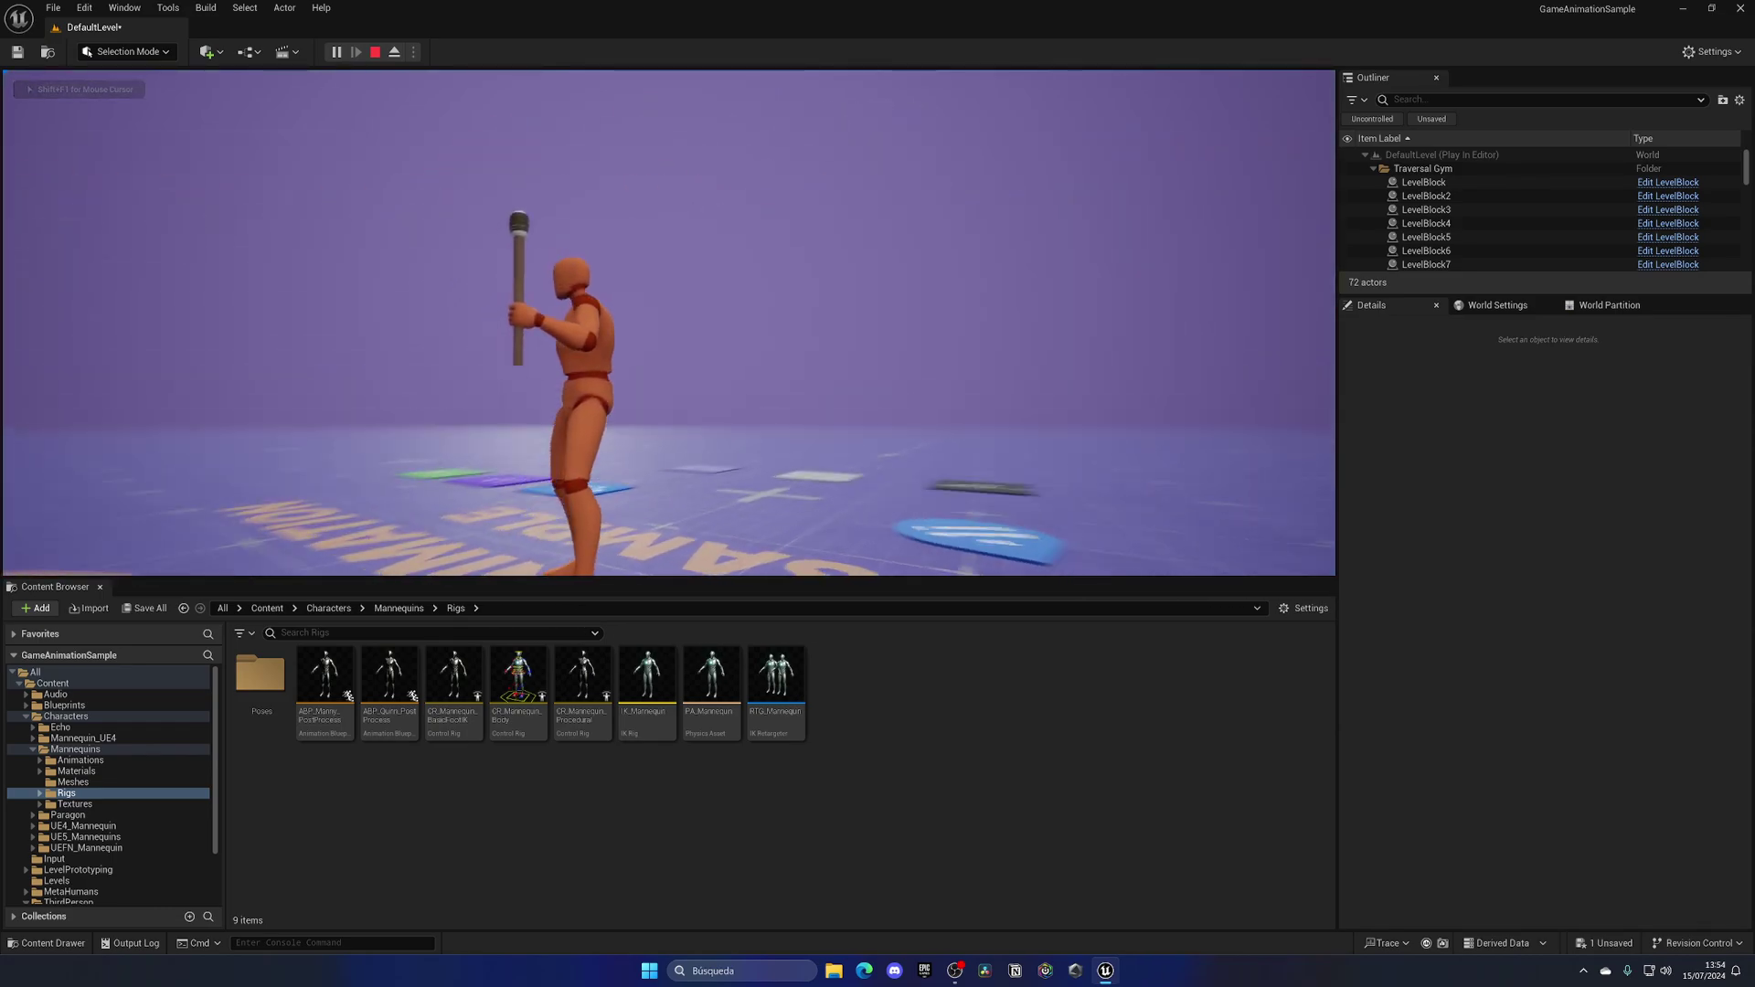
{"action": "key", "text": "w"}
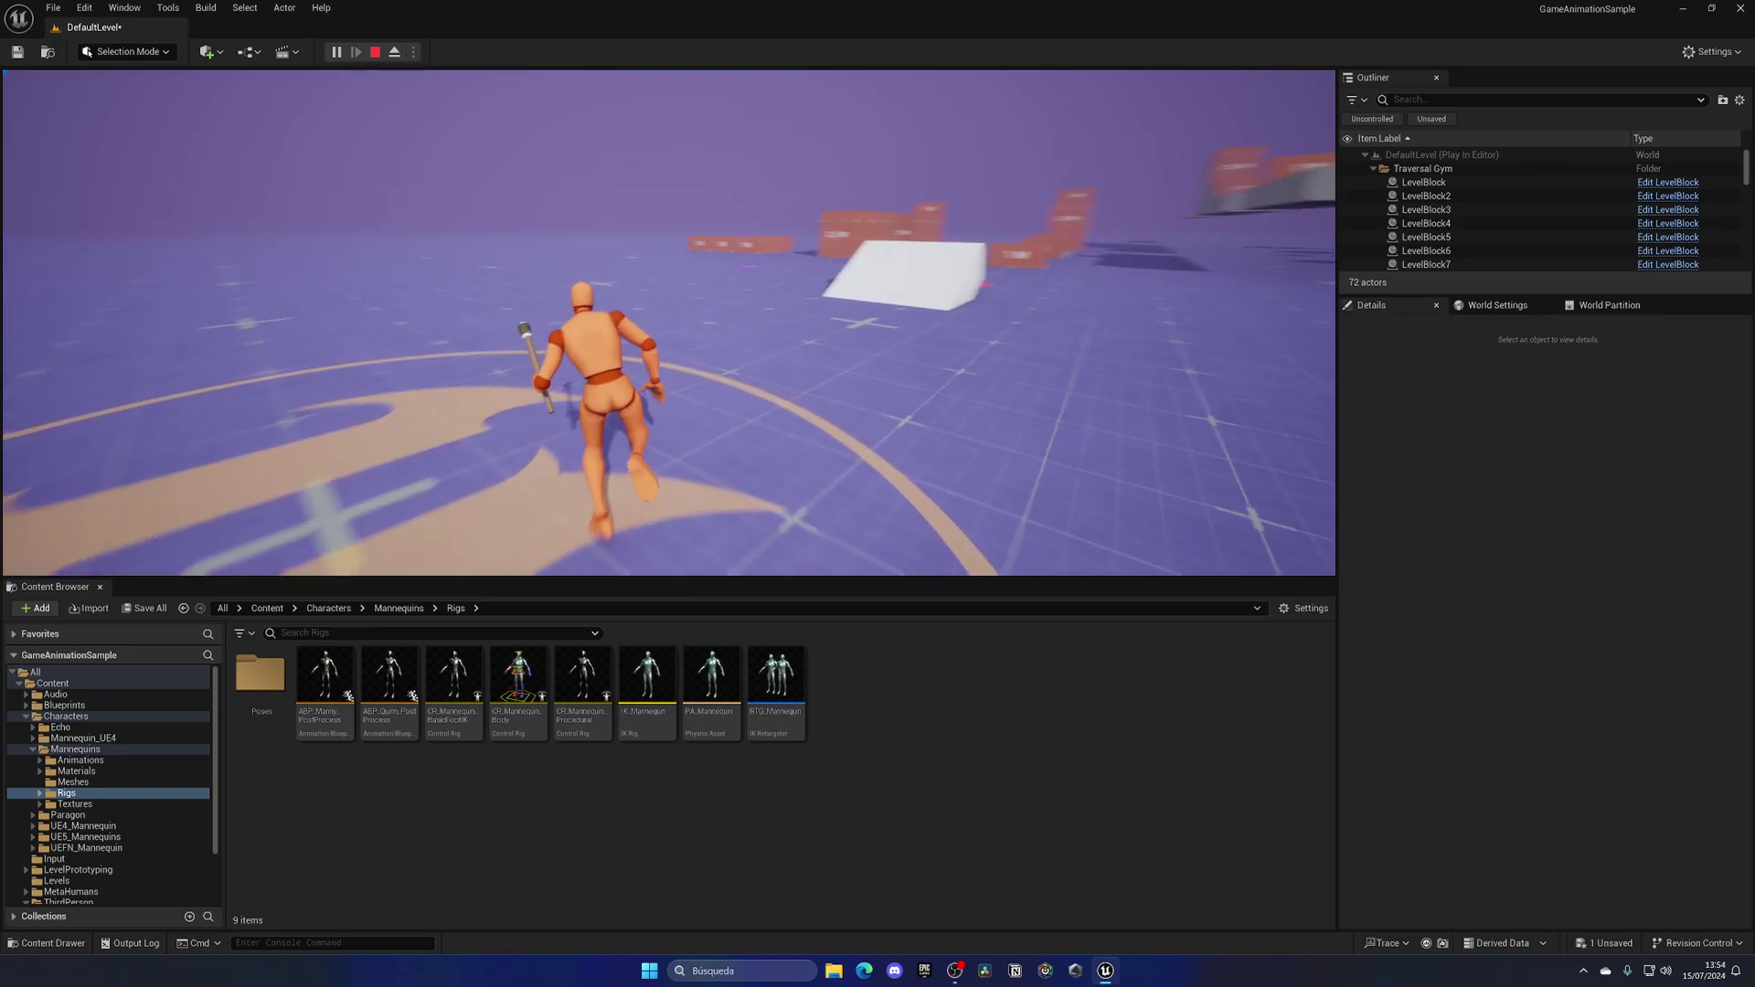
{"action": "key", "text": "Escape"}
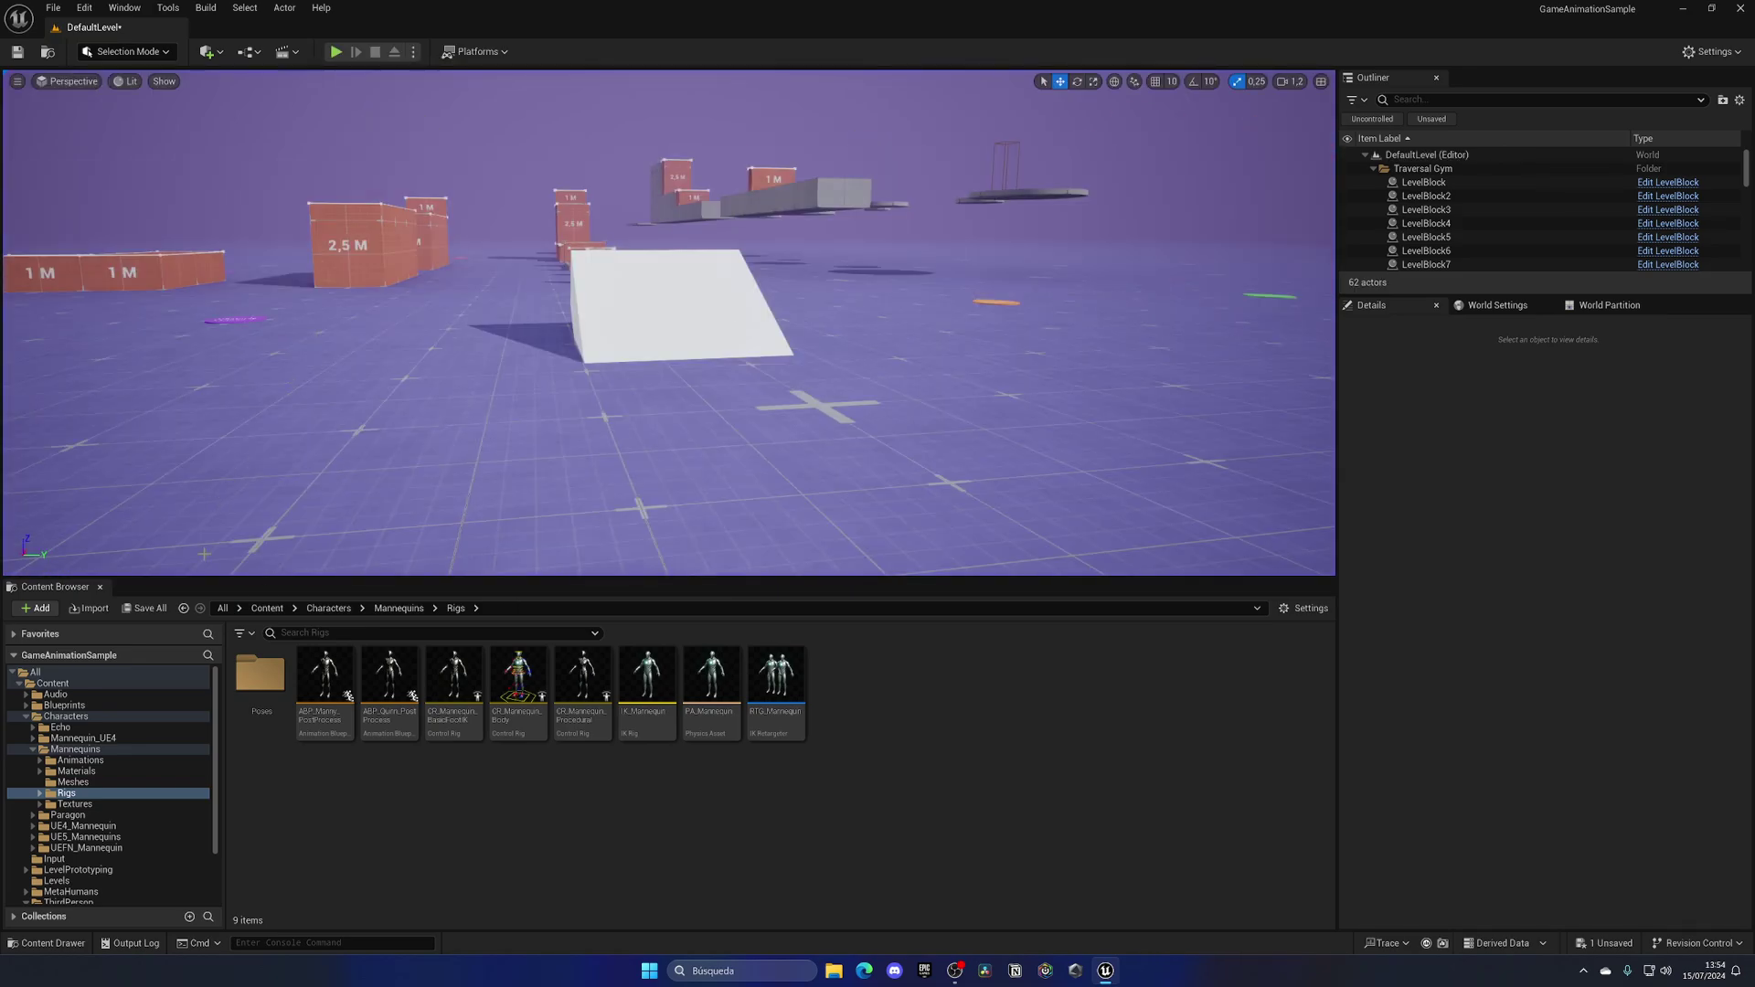
Step: Open the ABP_SandboxCharacter animation blueprint from Content > Blueprints
{"action": "left_click", "coordinate": [267, 608]}
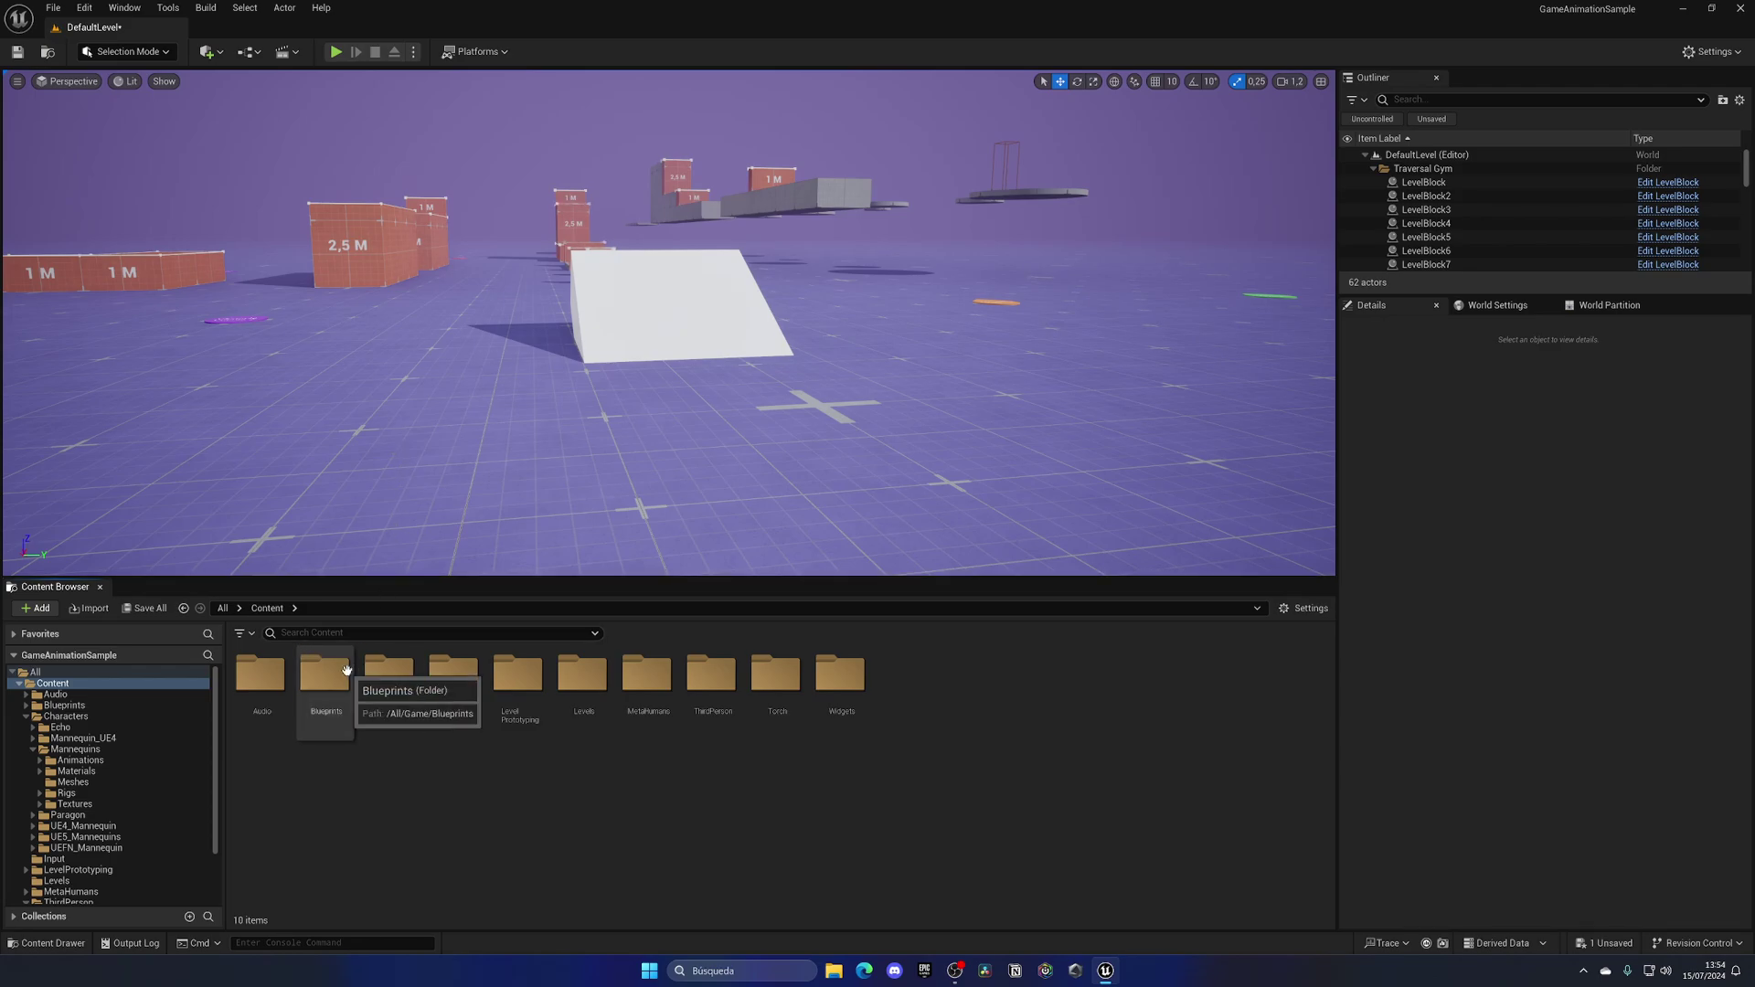
{"action": "double_click", "coordinate": [346, 670]}
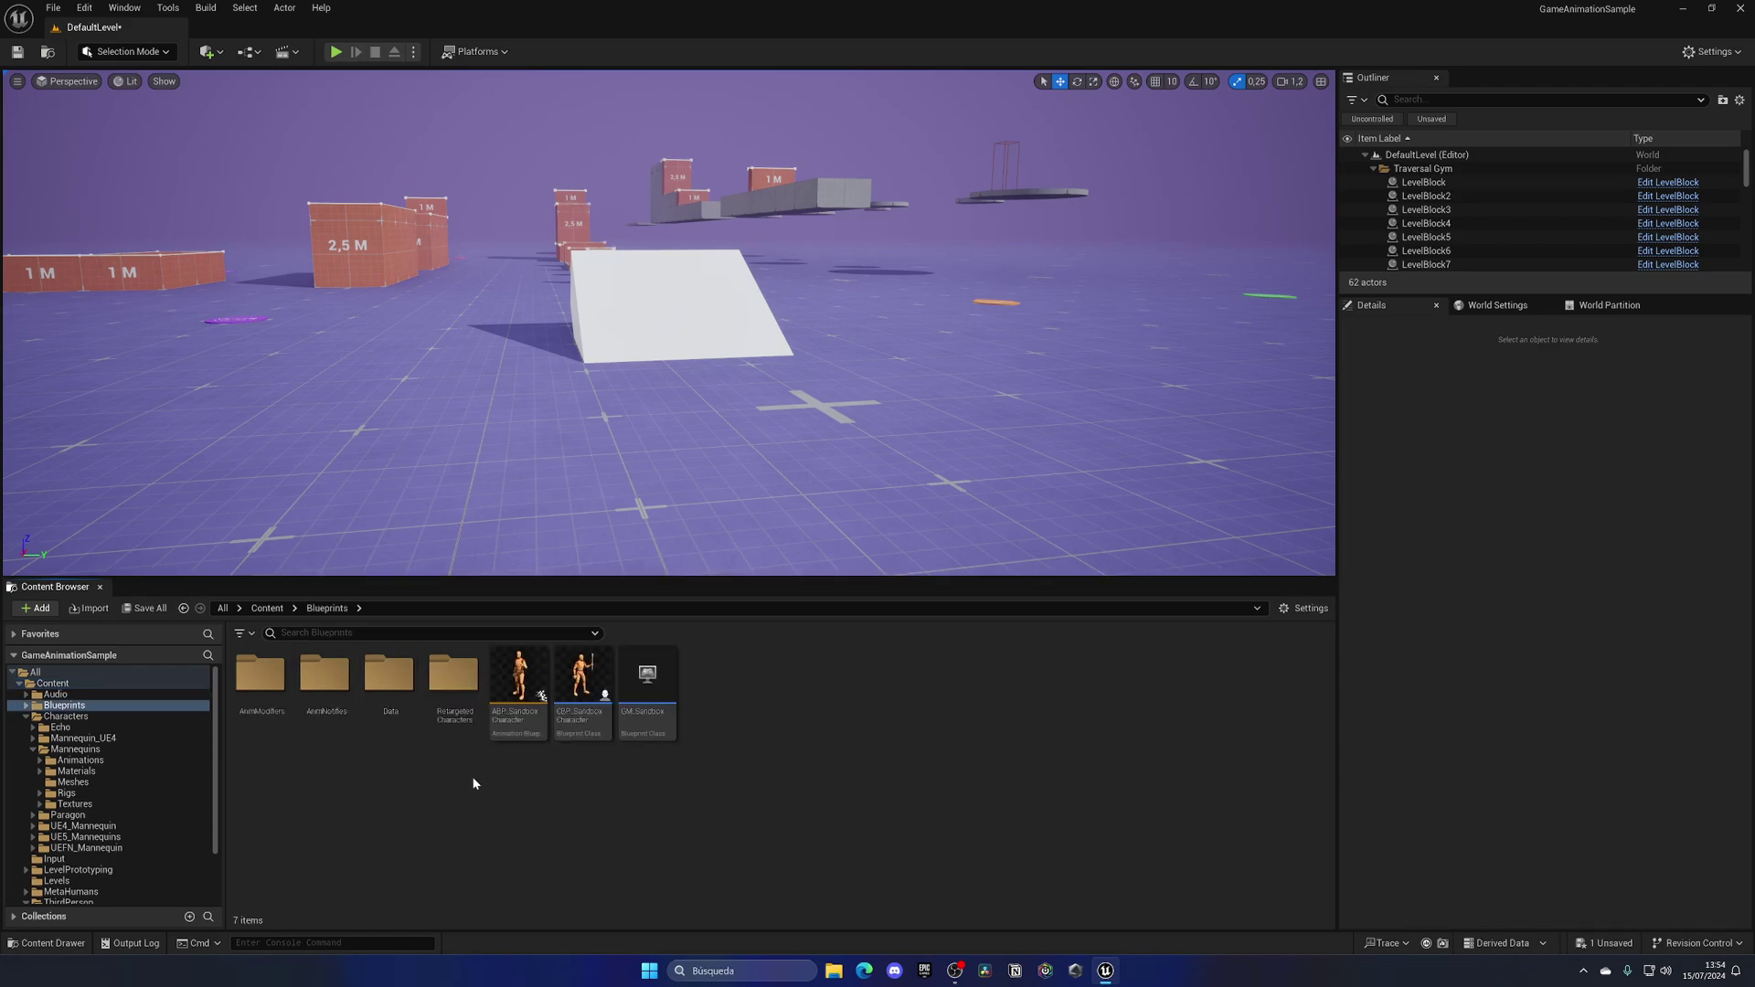
{"action": "double_click", "coordinate": [503, 701]}
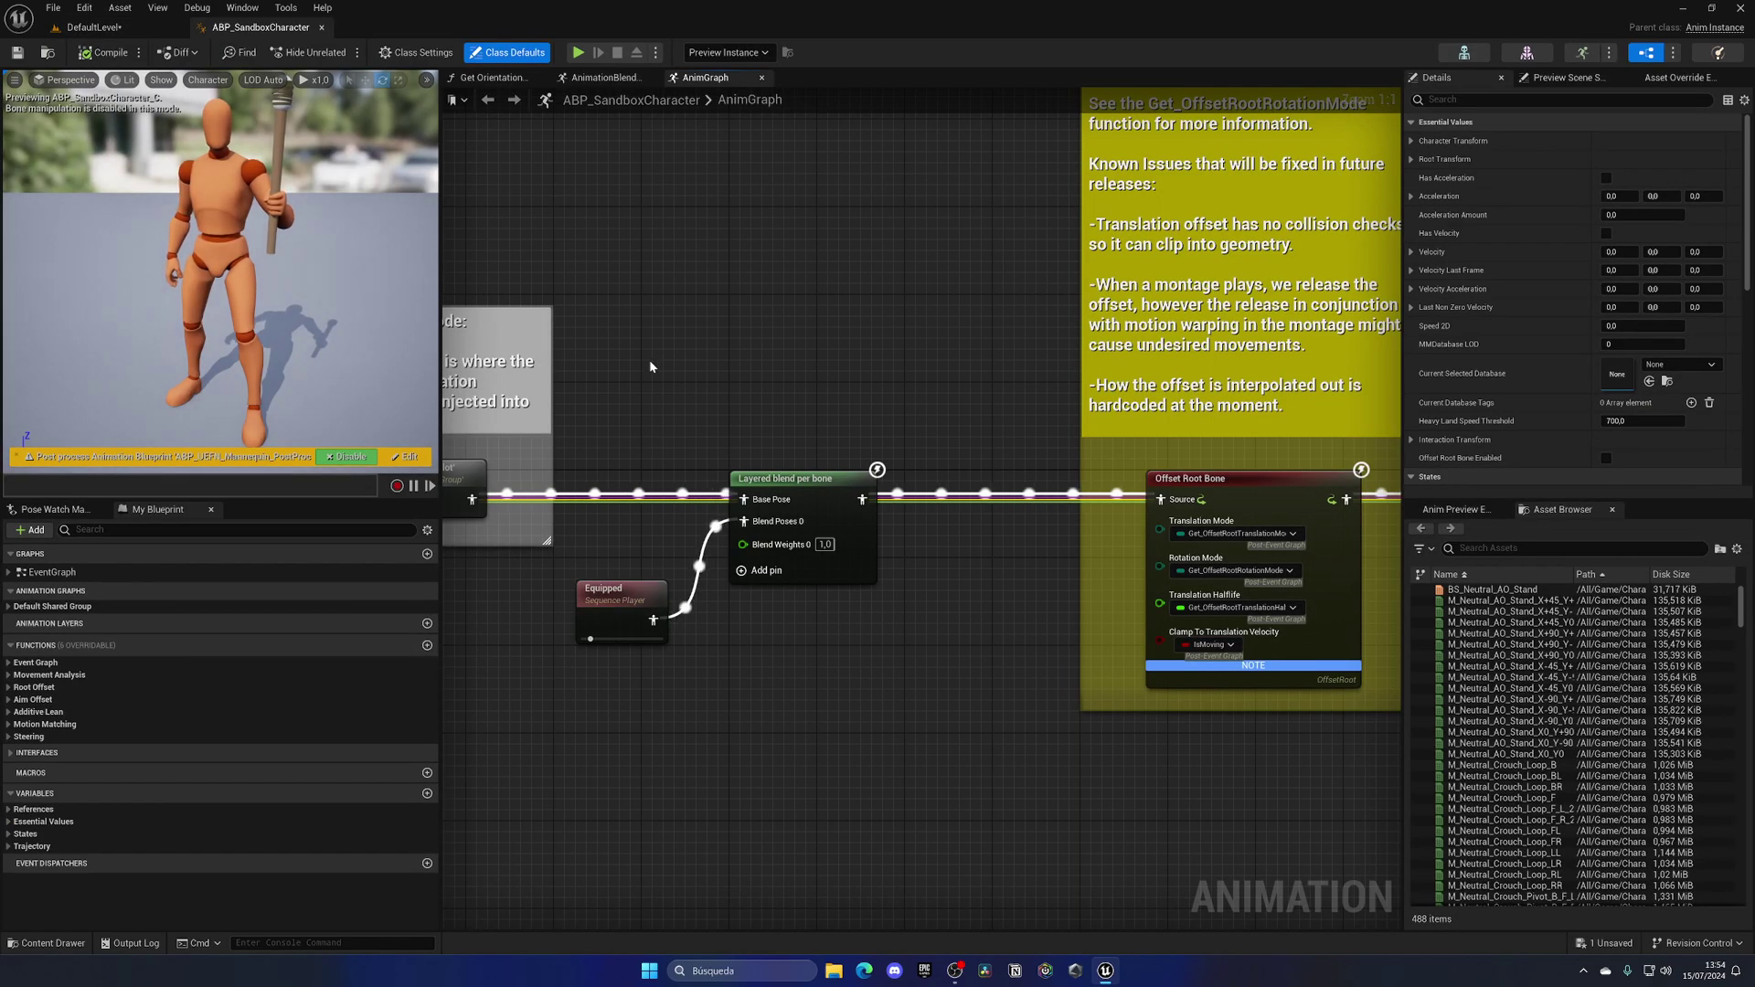
Step: Open its AnimGraph and move Output Pose further right of Pose History
{"action": "left_click", "coordinate": [110, 604]}
{"action": "left_click", "coordinate": [56, 620]}
{"action": "scroll", "coordinate": [548, 574], "scroll_direction": "down", "scroll_amount": 4}
{"action": "scroll", "coordinate": [546, 568], "scroll_direction": "down", "scroll_amount": 1}
{"action": "right_click_drag", "start_coordinate": [1105, 513], "coordinate": [783, 513]}
{"action": "scroll", "coordinate": [783, 512], "scroll_direction": "up", "scroll_amount": 5}
{"action": "left_click_drag", "start_coordinate": [798, 509], "coordinate": [1081, 437]}
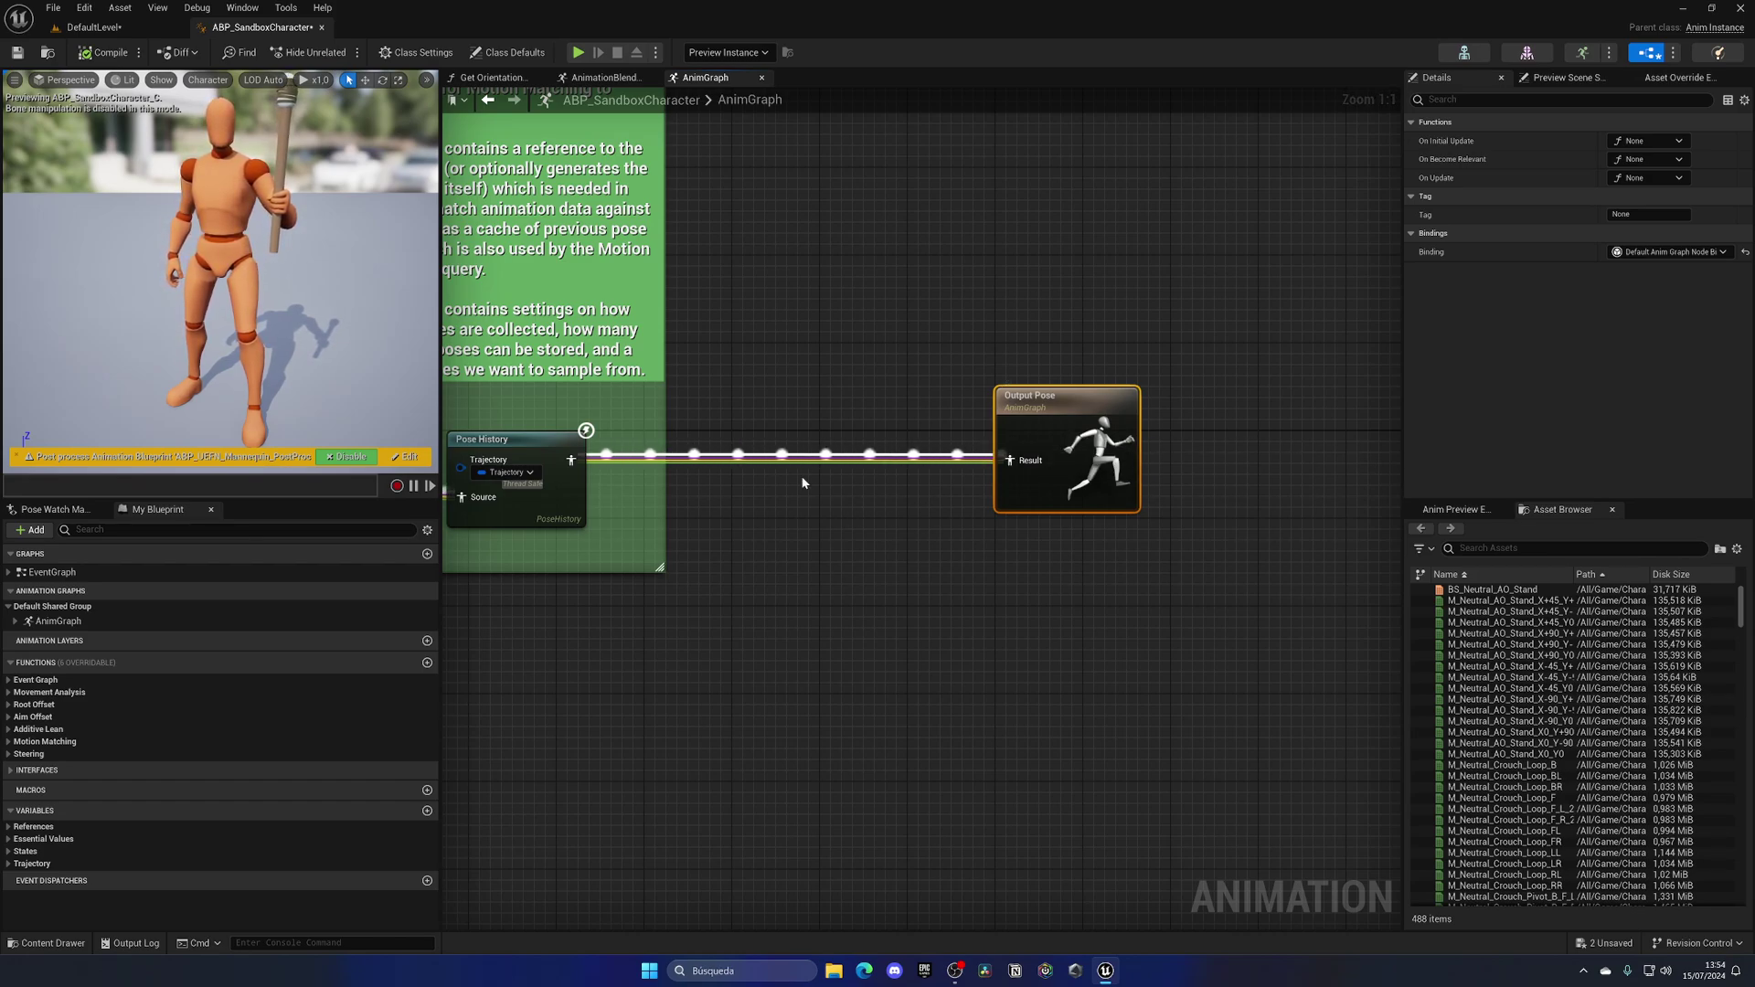
Step: Chain a Control Rig node off Pose History, align it, and browse its Control Rig Class options
{"action": "left_click_drag", "start_coordinate": [574, 460], "coordinate": [752, 479]}
{"action": "type", "text": "control"}
{"action": "key", "text": "Return"}
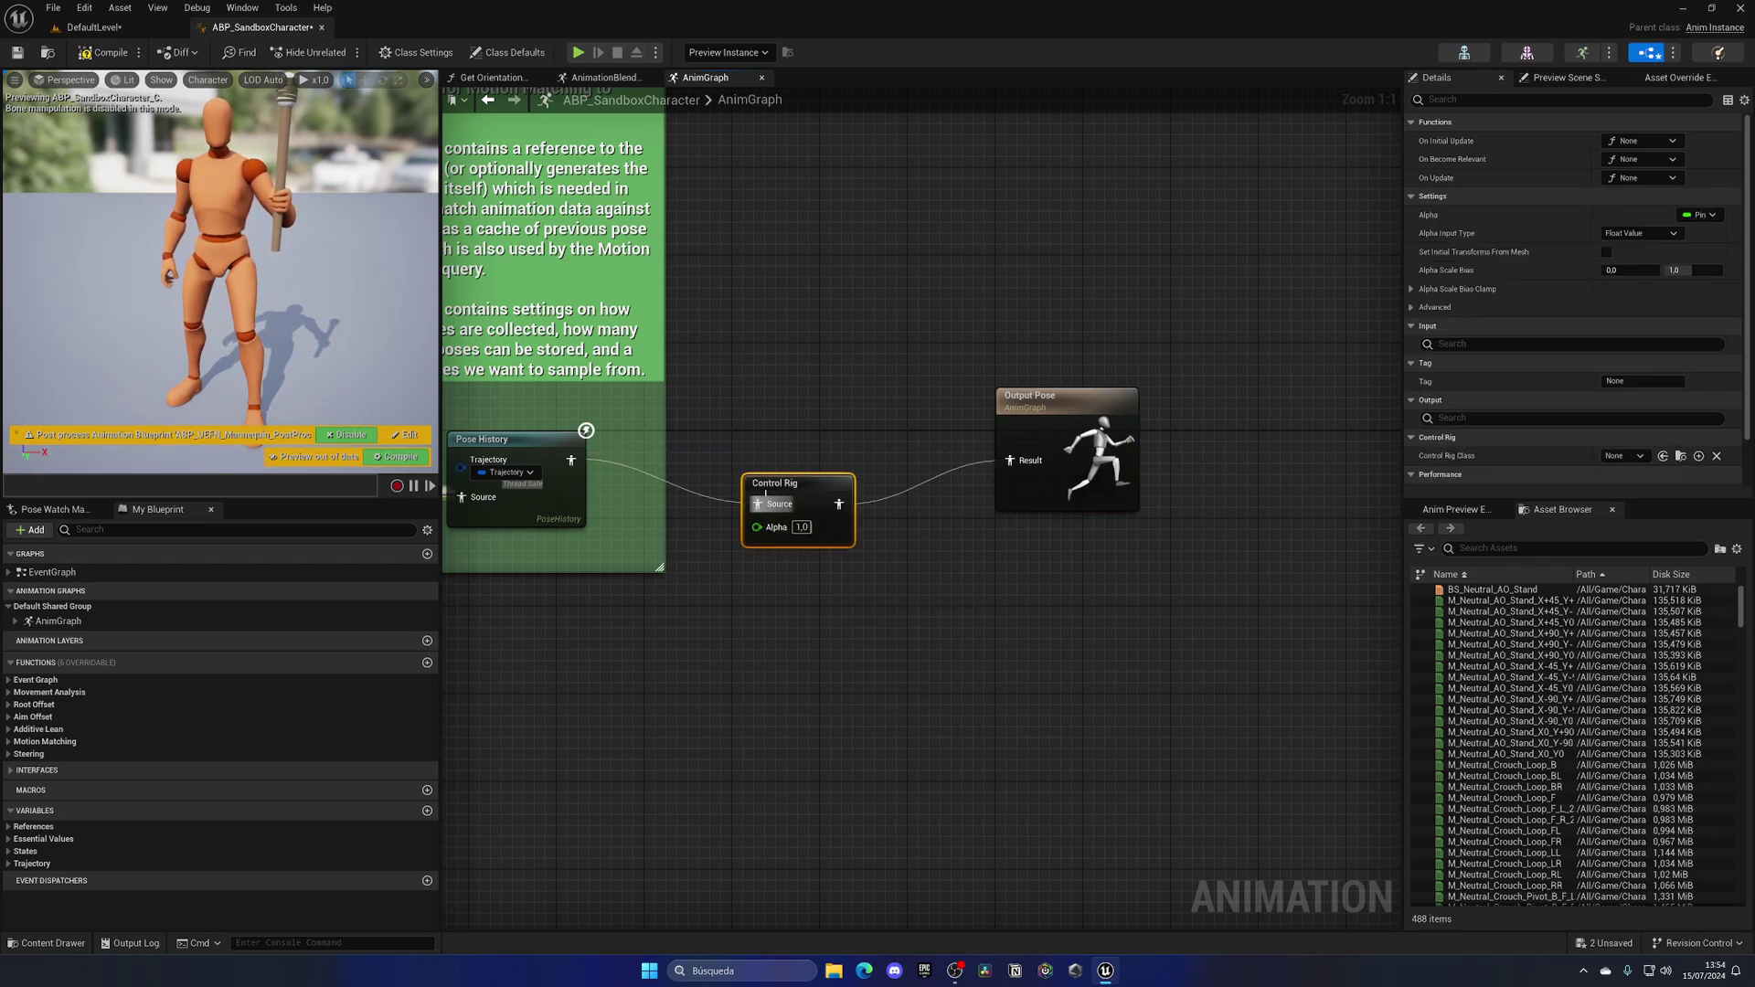
{"action": "key", "text": "q"}
{"action": "scroll", "coordinate": [1471, 376], "scroll_direction": "down", "scroll_amount": 1}
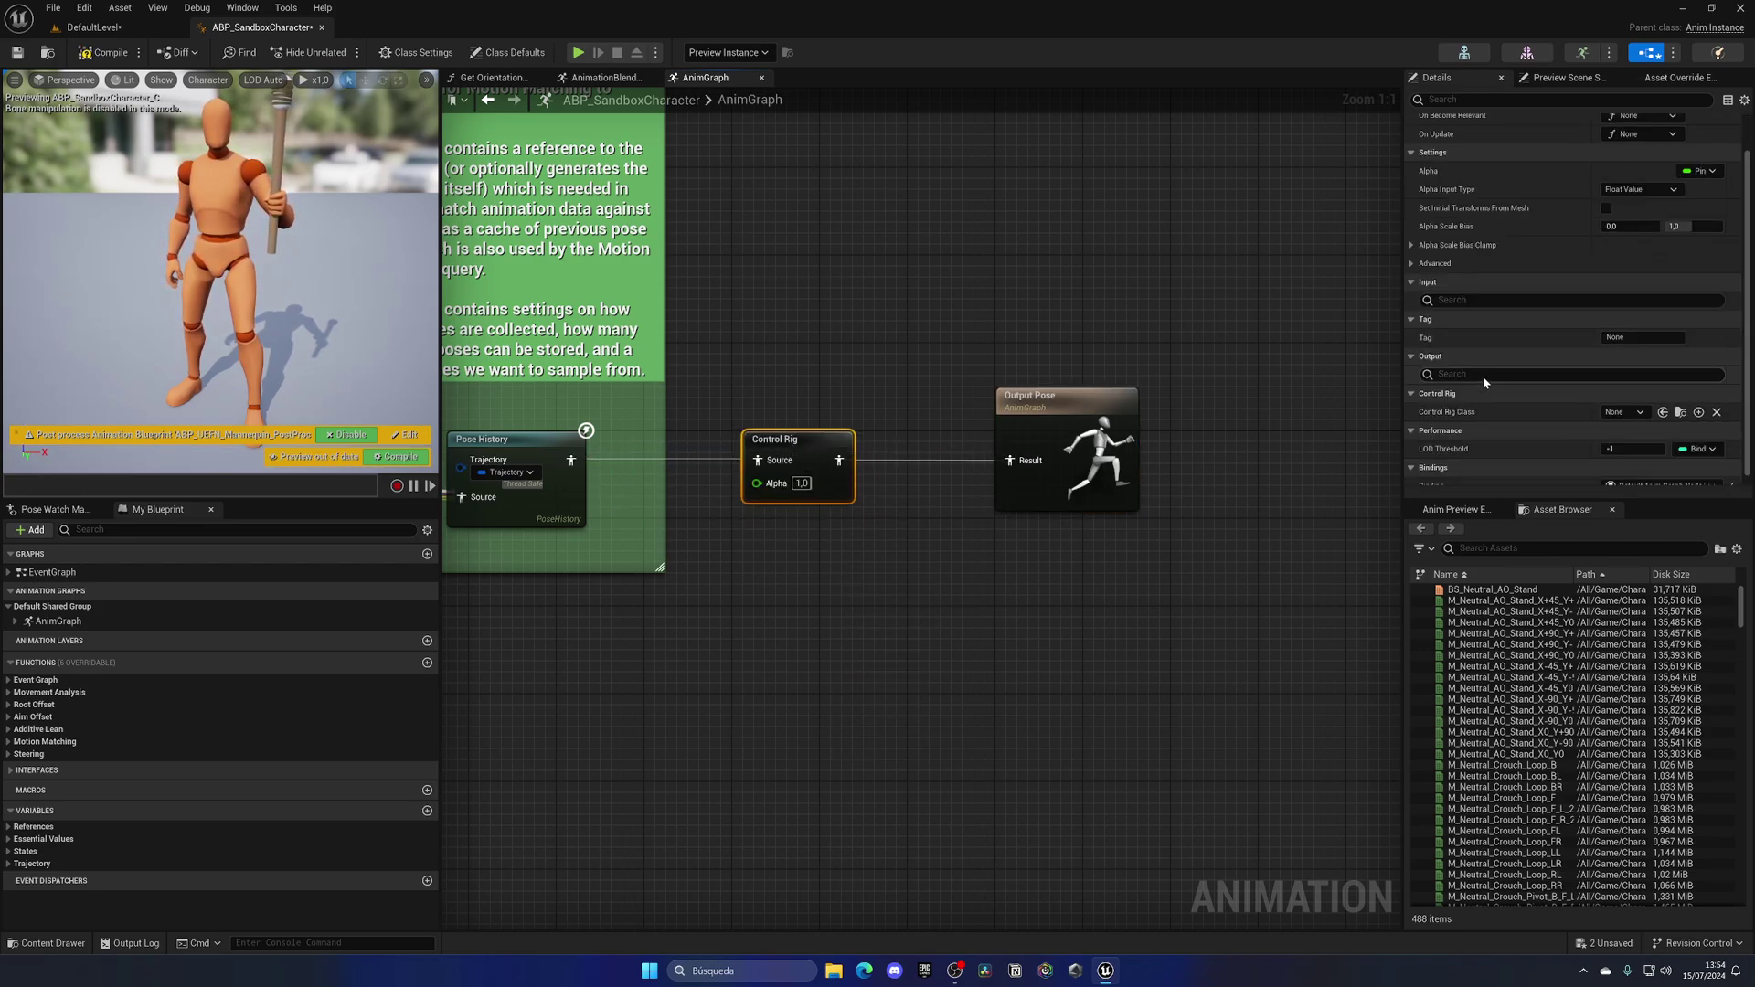
{"action": "left_click", "coordinate": [1625, 412]}
{"action": "type", "text": "foot"}
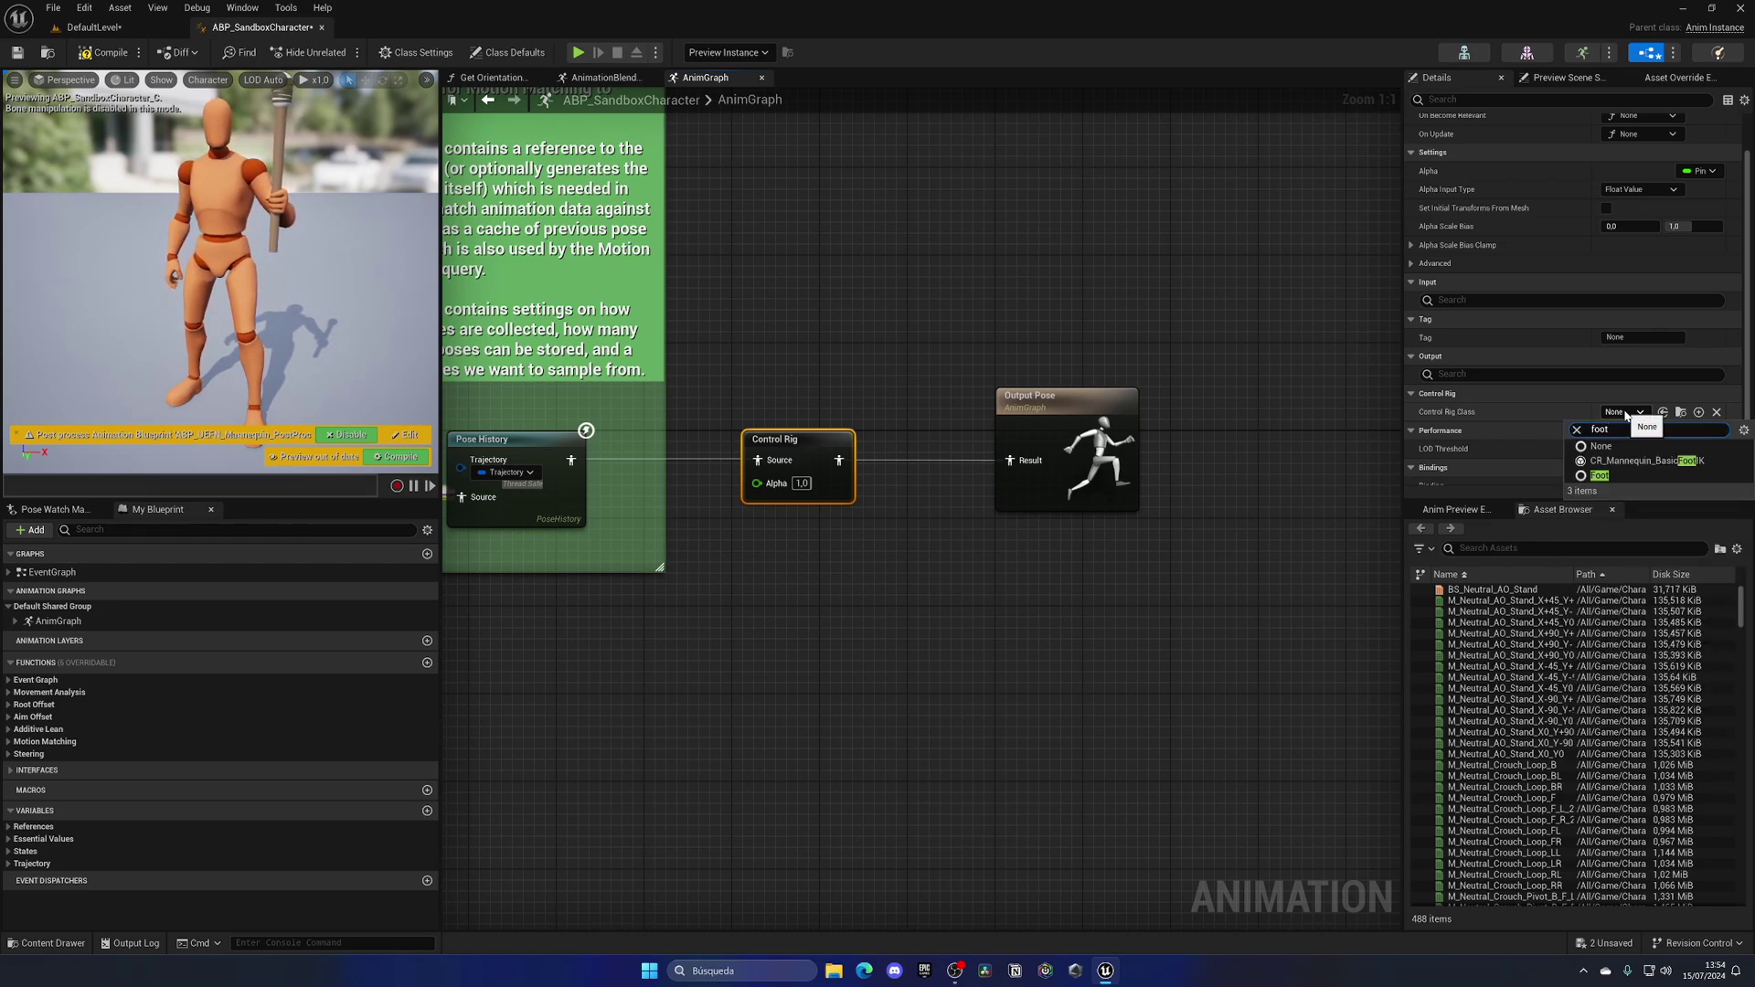
Step: Set the class to CR_Mannequin_BasicFootIK, expose ShouldDoIKTrace as a pin, and play the level
{"action": "left_click", "coordinate": [1665, 462]}
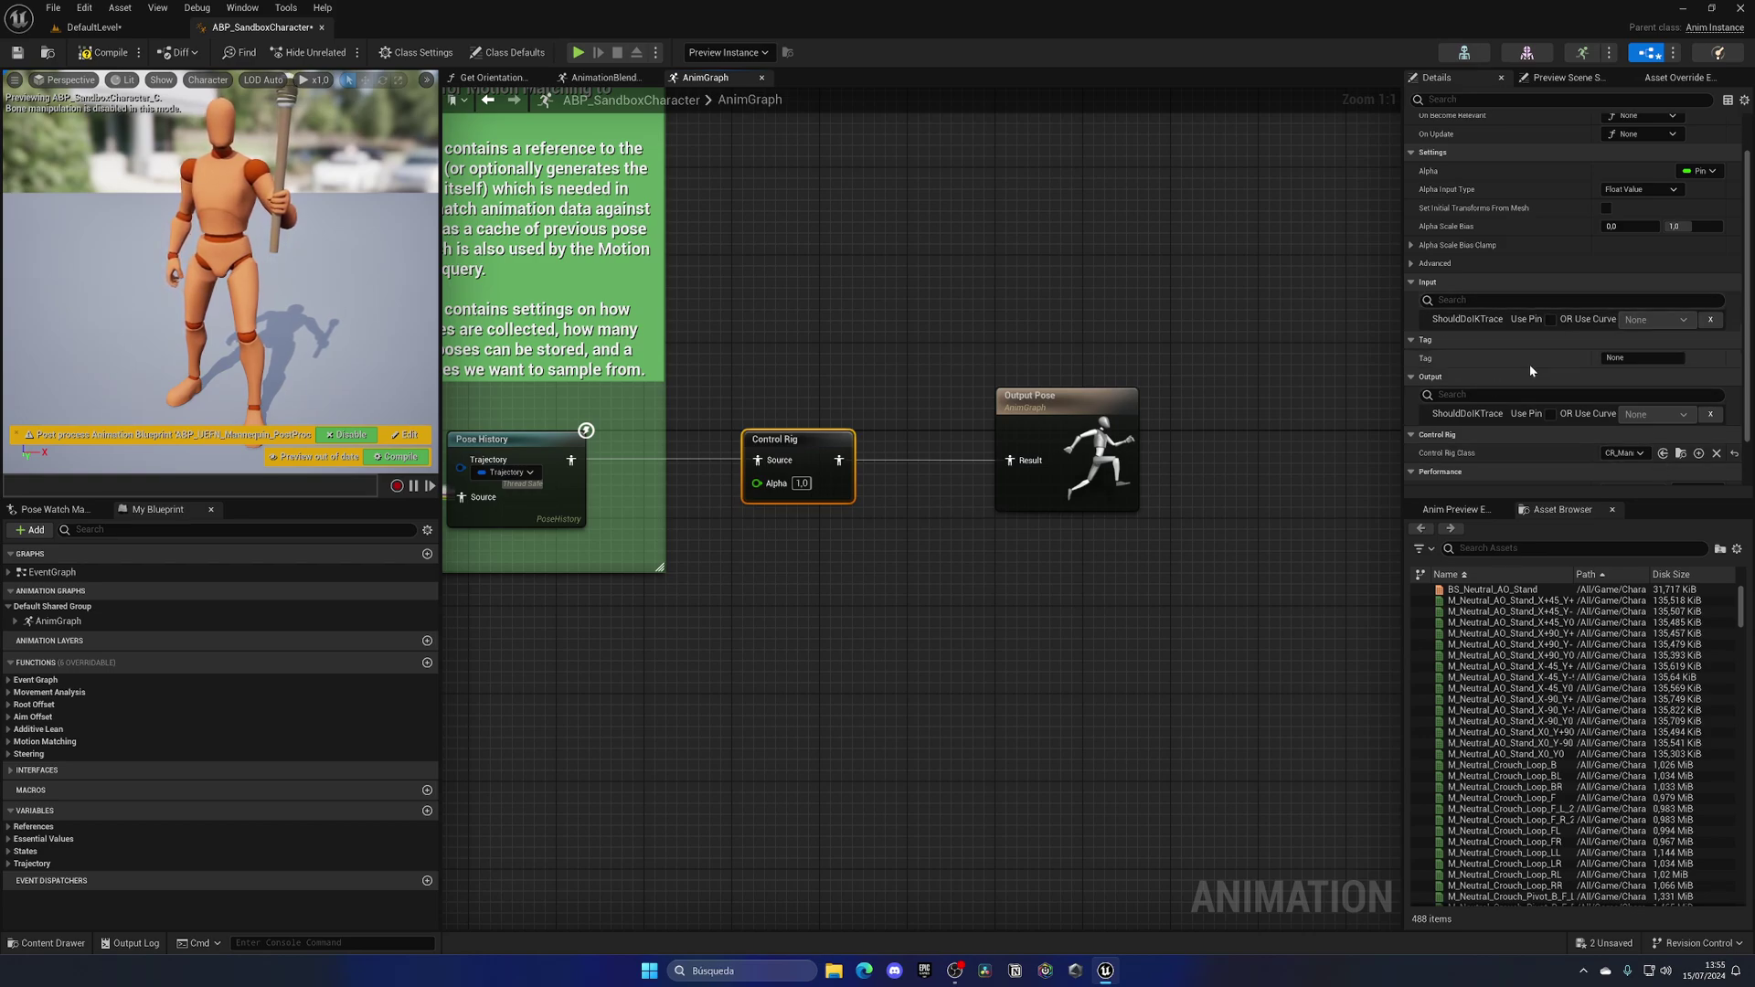
{"action": "left_click", "coordinate": [1550, 320]}
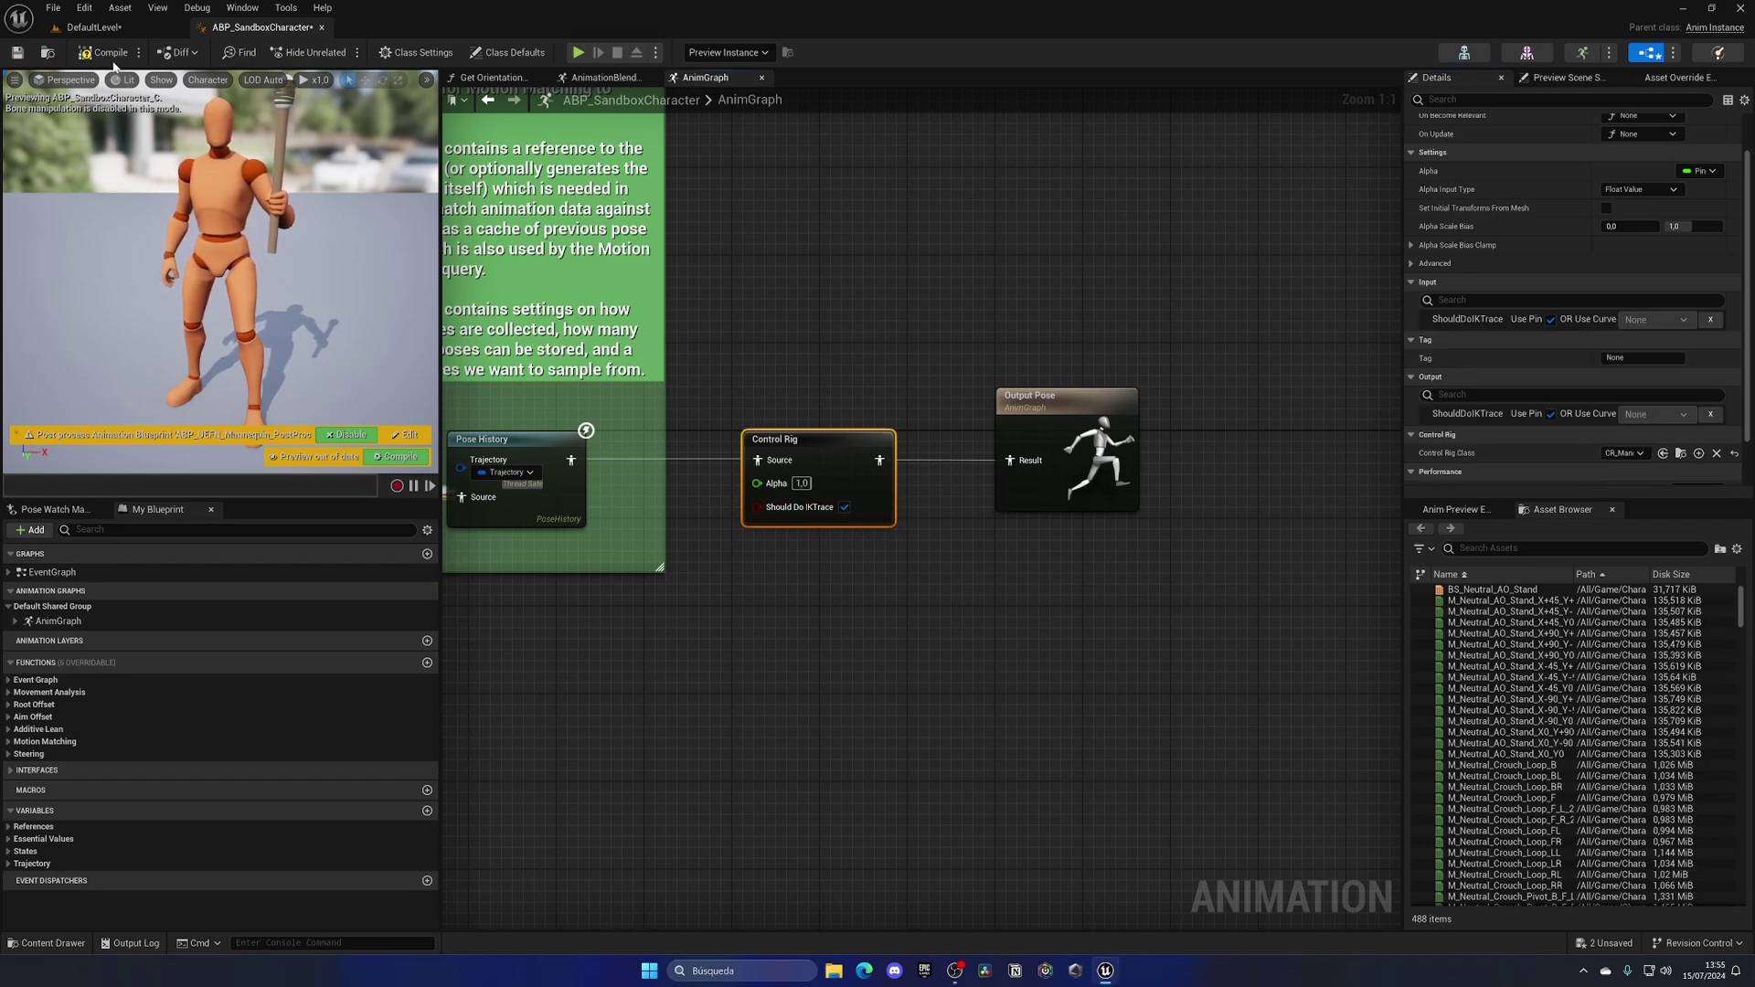
{"action": "left_click", "coordinate": [156, 31]}
{"action": "left_click", "coordinate": [336, 53]}
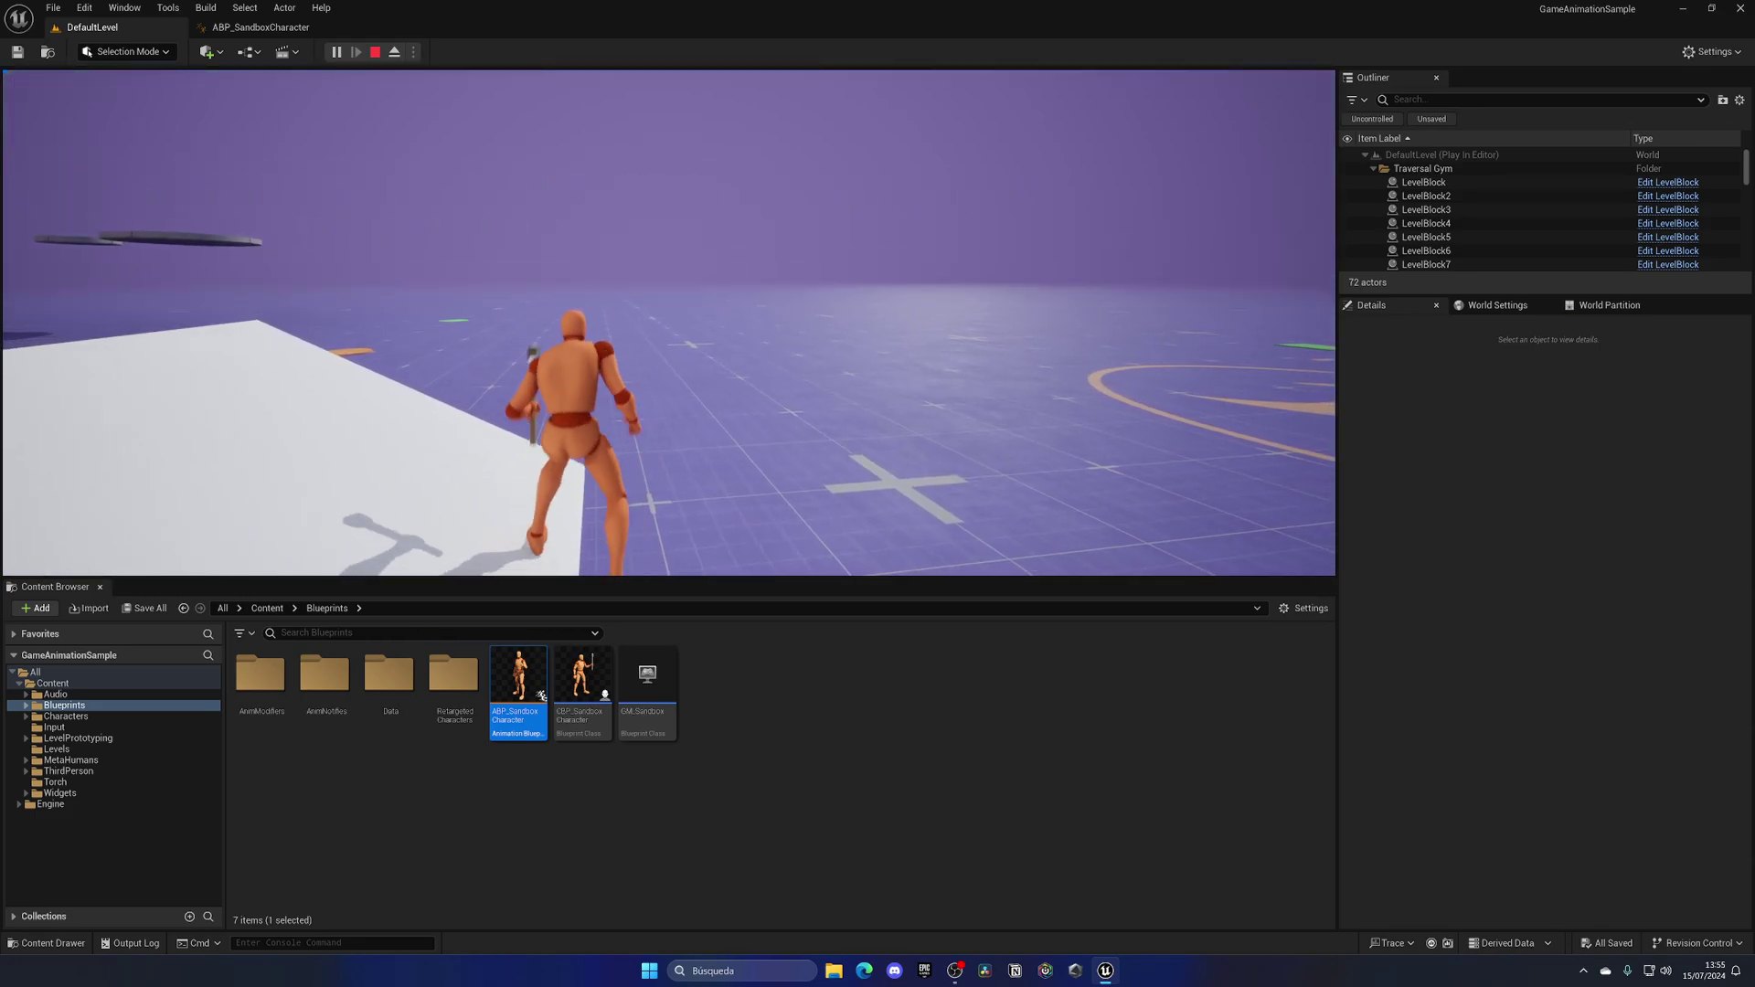
Step: Eject with F8 to check the feet at the platform edge, then possess the character again
{"action": "key", "text": "F8"}
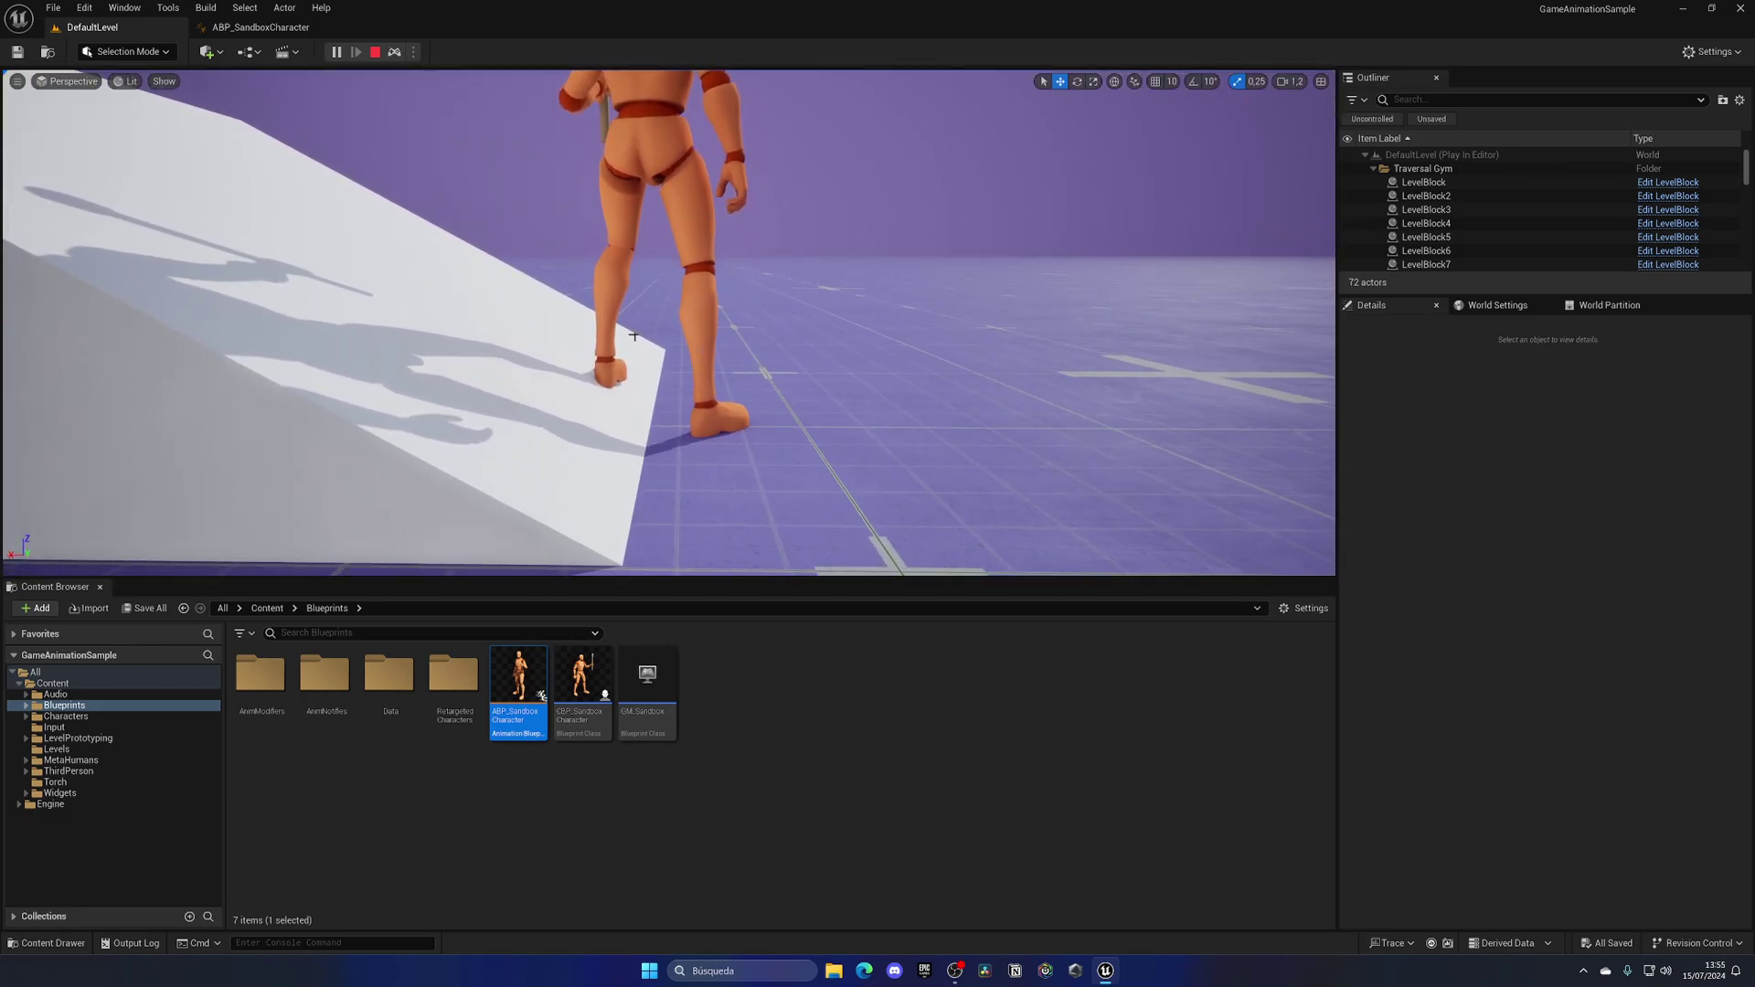
{"action": "left_click", "coordinate": [394, 51]}
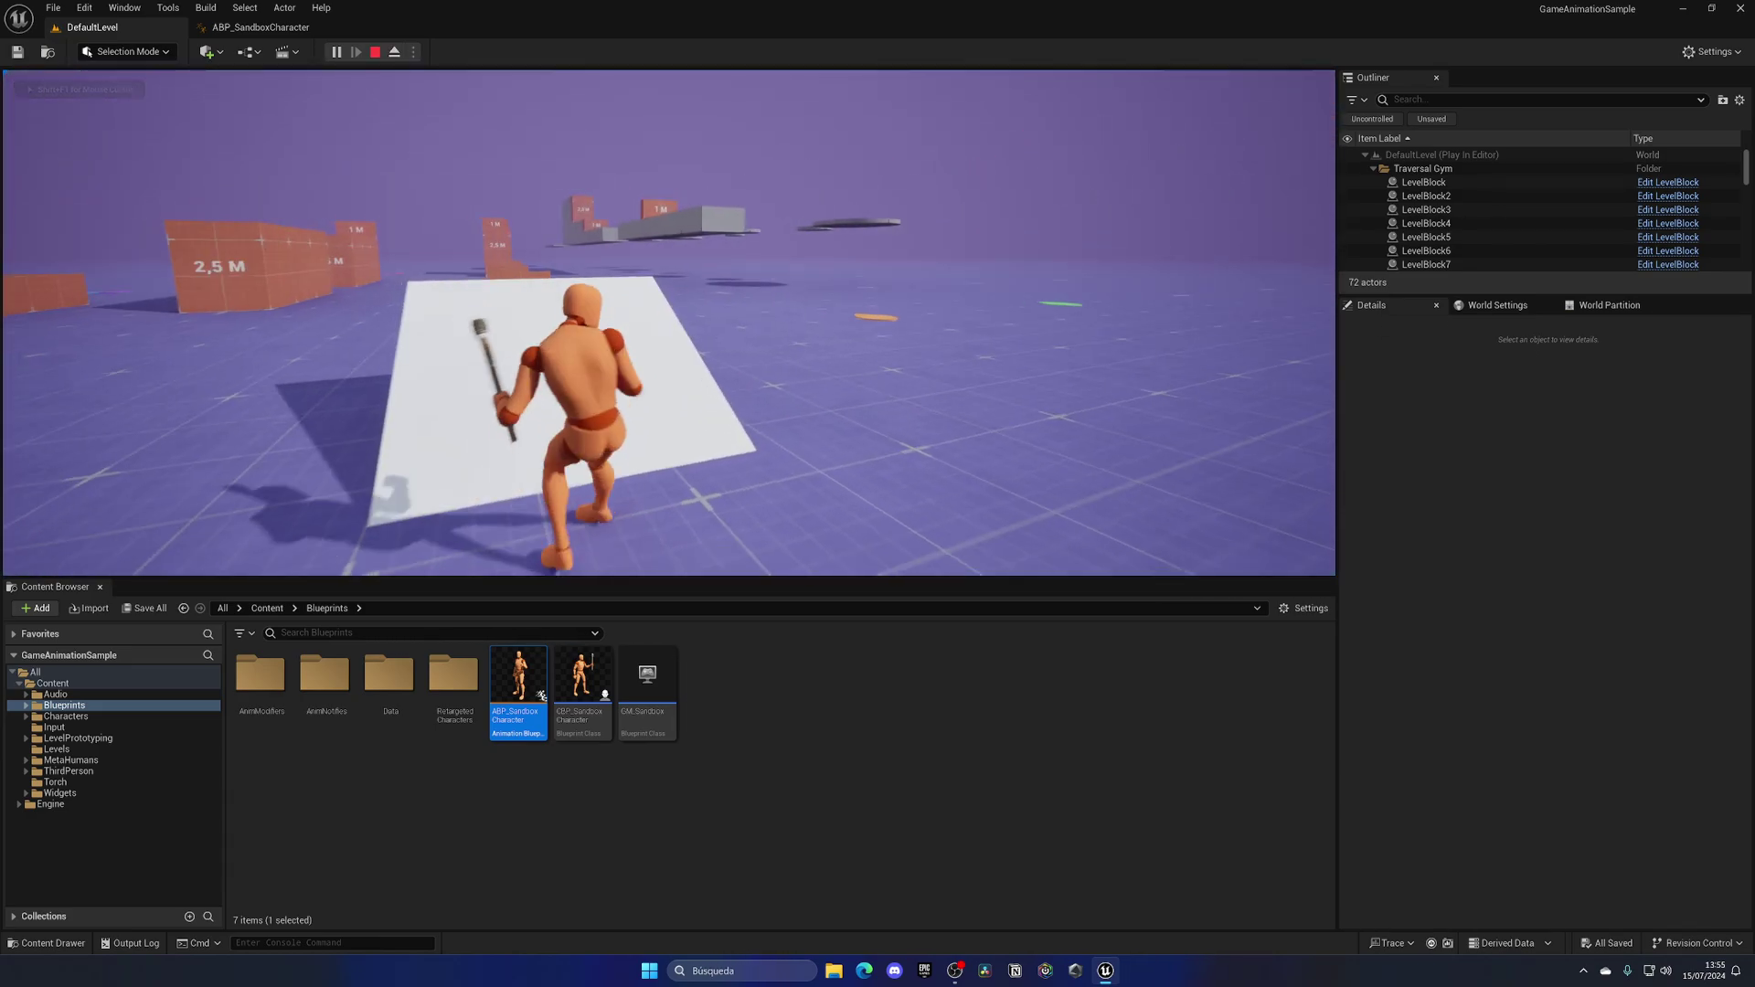
Step: Leave the play session and return to ABP_SandboxCharacter, deselecting the Control Rig node
{"action": "key", "text": "shift+F1"}
{"action": "left_click", "coordinate": [258, 28]}
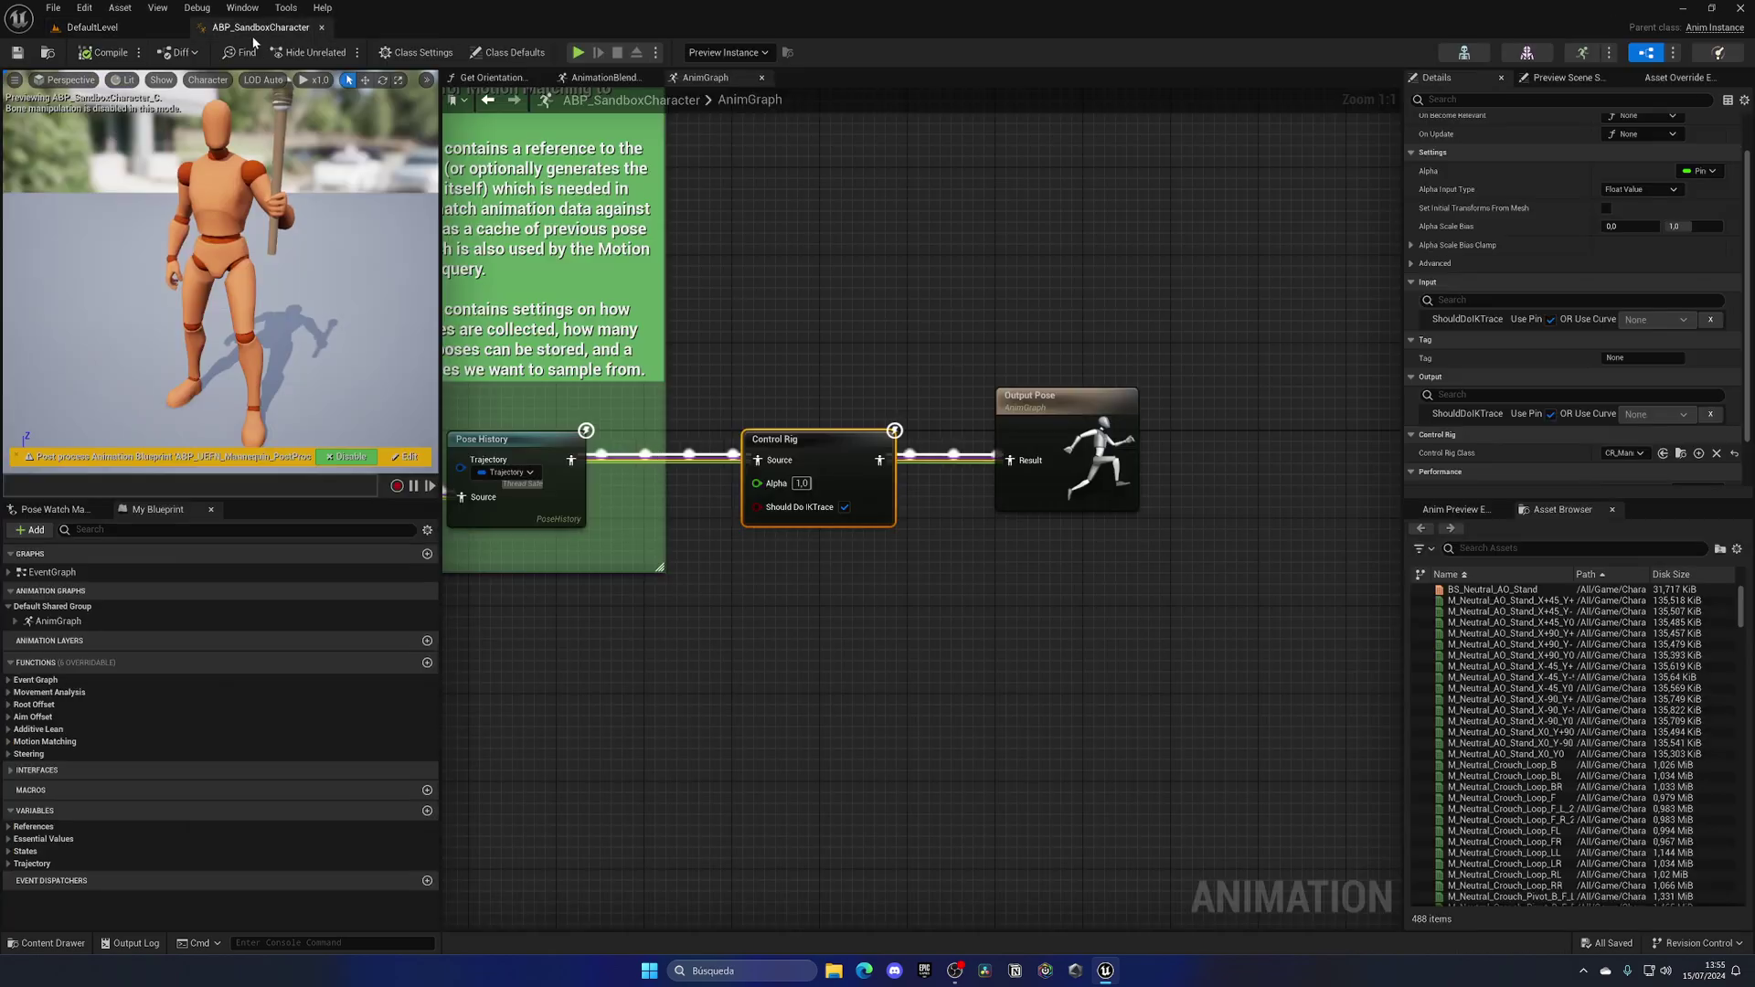
{"action": "left_click", "coordinate": [798, 312]}
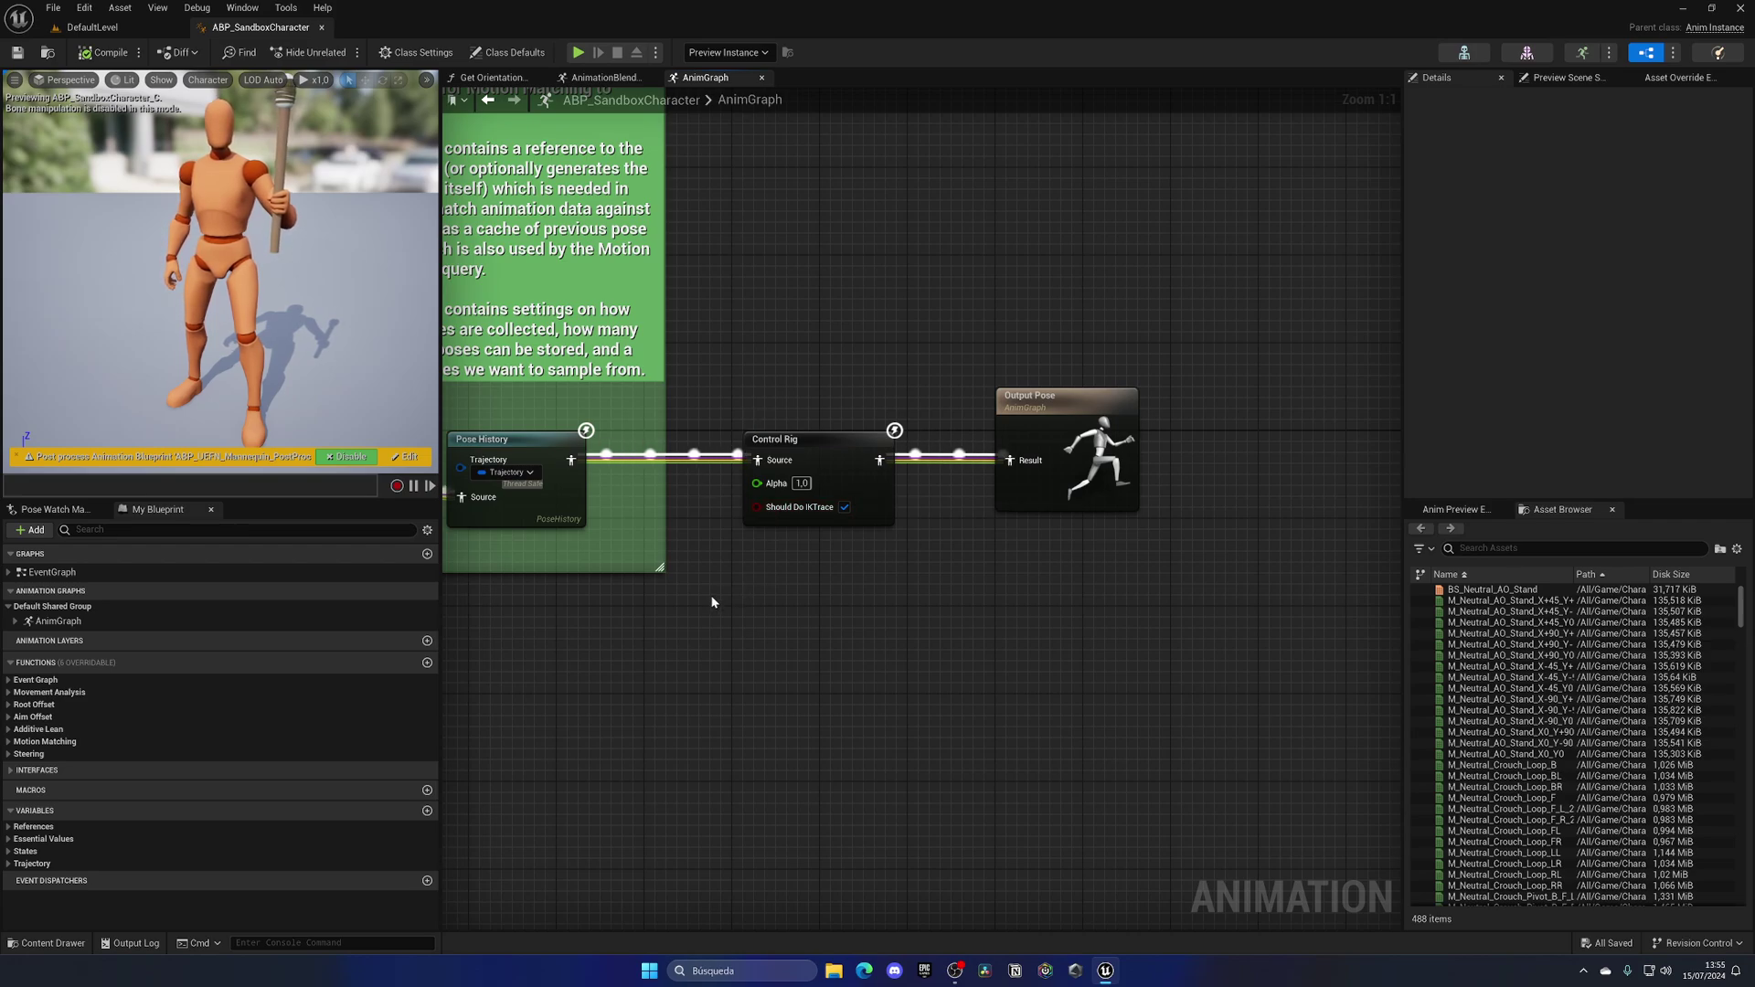
Step: Open the Event Graph's Update Essential Values function, then view the AnimationBlend graph
{"action": "double_click", "coordinate": [97, 573]}
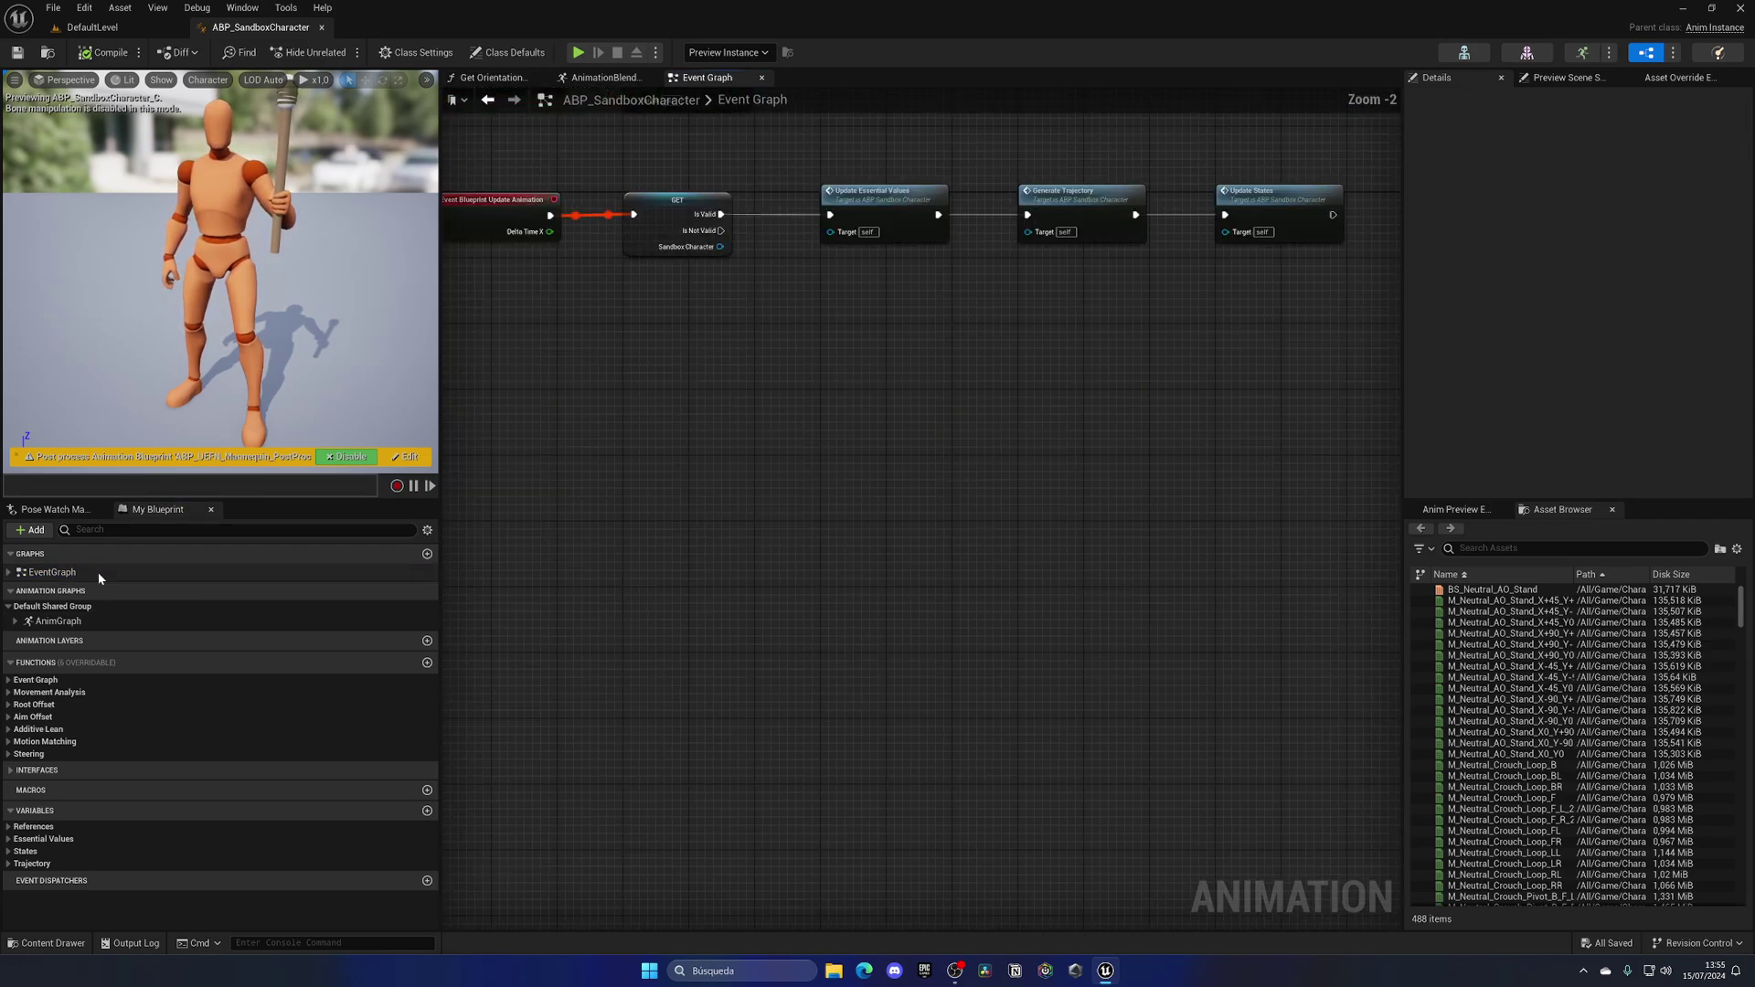
{"action": "right_click_drag", "start_coordinate": [1111, 528], "coordinate": [859, 528]}
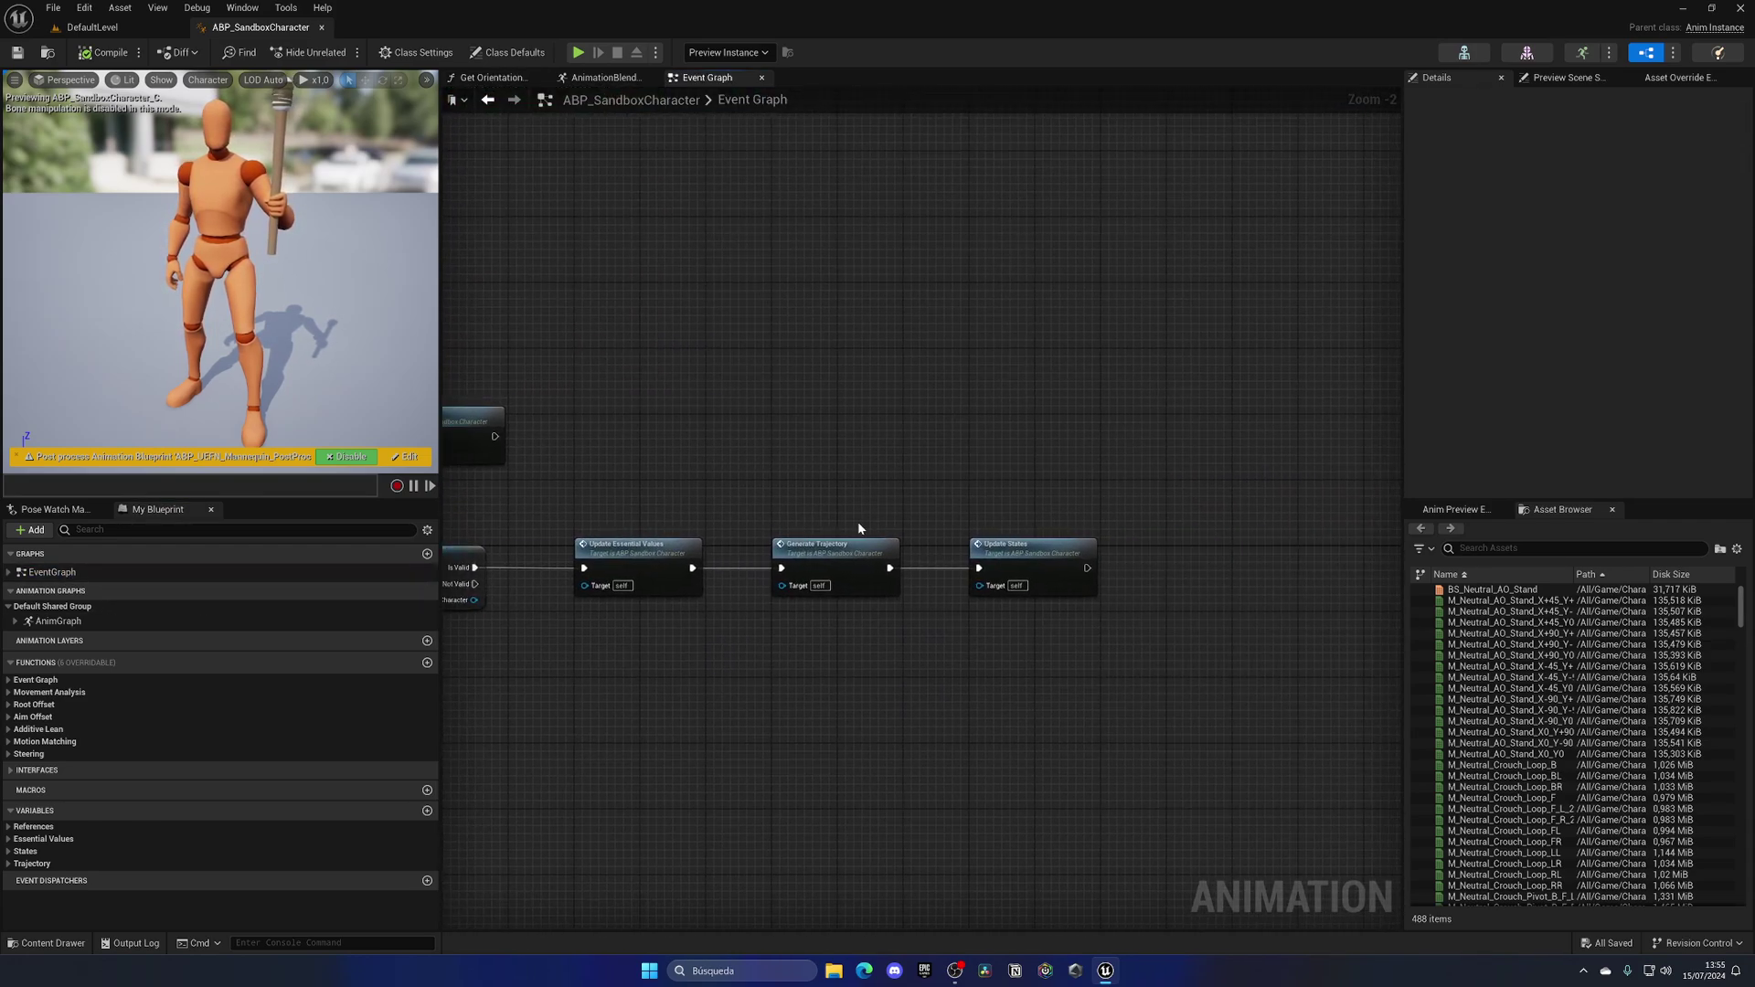
{"action": "double_click", "coordinate": [665, 553]}
{"action": "scroll", "coordinate": [890, 442], "scroll_direction": "up", "scroll_amount": 2}
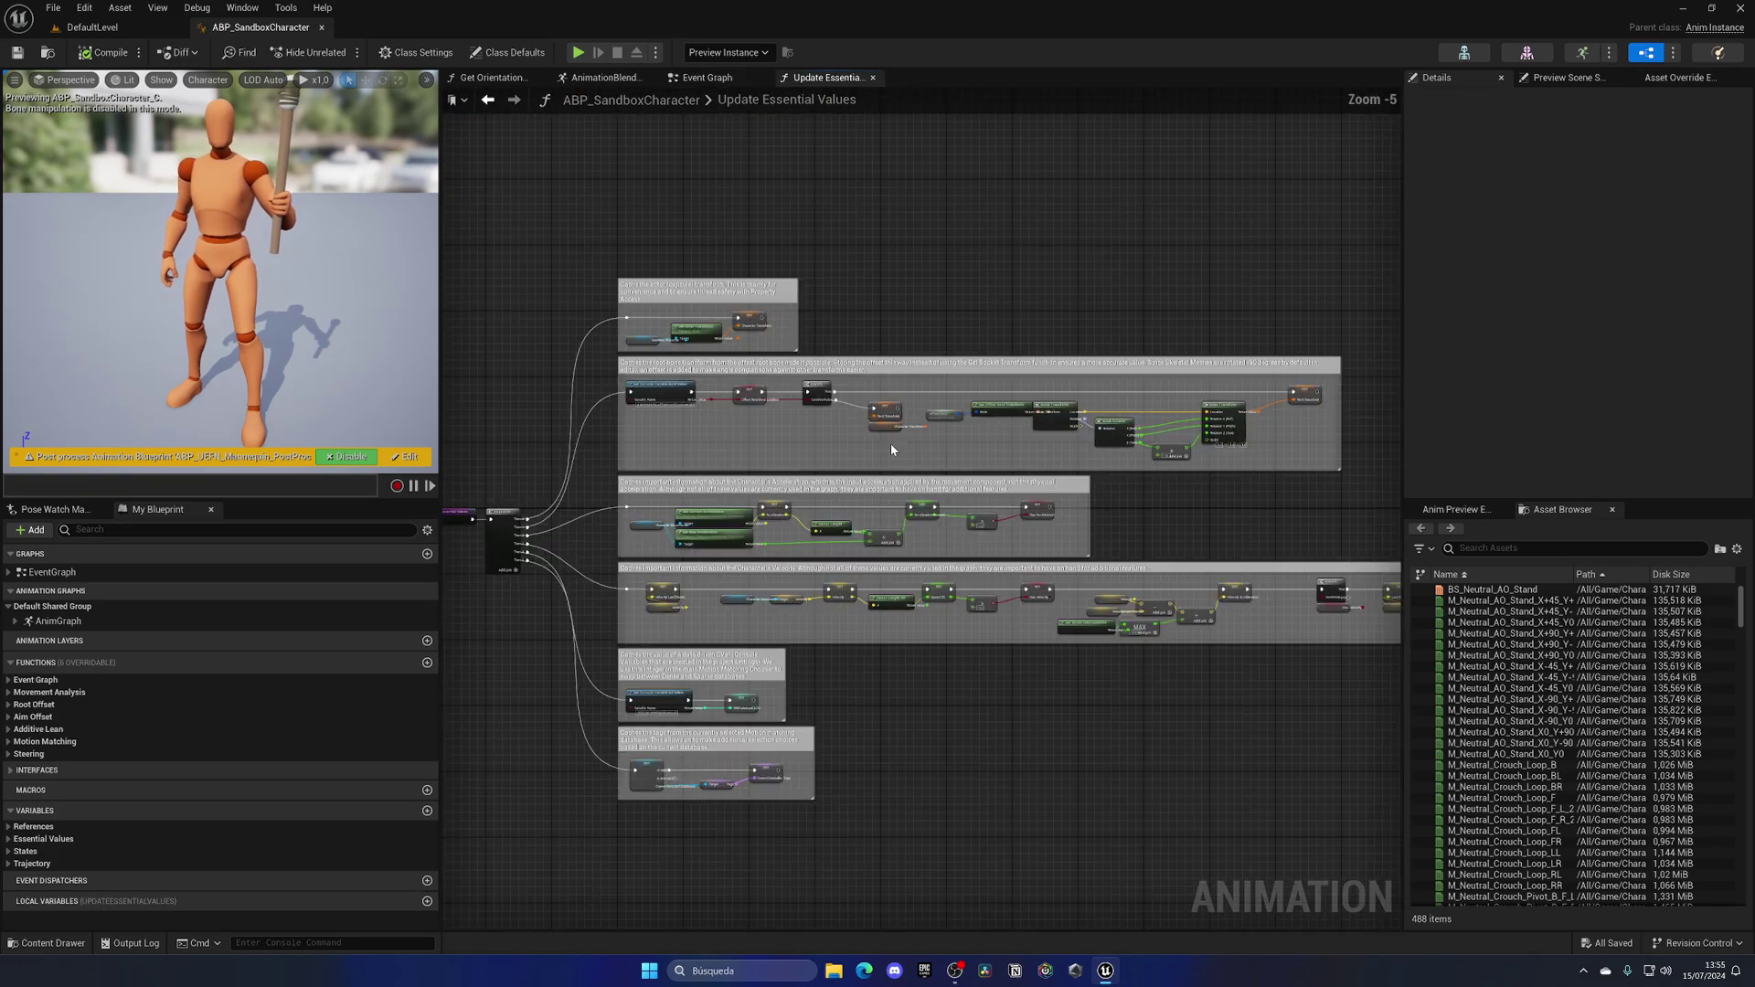
{"action": "scroll", "coordinate": [786, 445], "scroll_direction": "up", "scroll_amount": 2}
{"action": "mouse_move", "coordinate": [786, 444]}
{"action": "right_mouse_down"}
{"action": "mouse_move", "coordinate": [991, 649]}
{"action": "mouse_move", "coordinate": [746, 703]}
{"action": "mouse_move", "coordinate": [1107, 704]}
{"action": "right_mouse_up"}
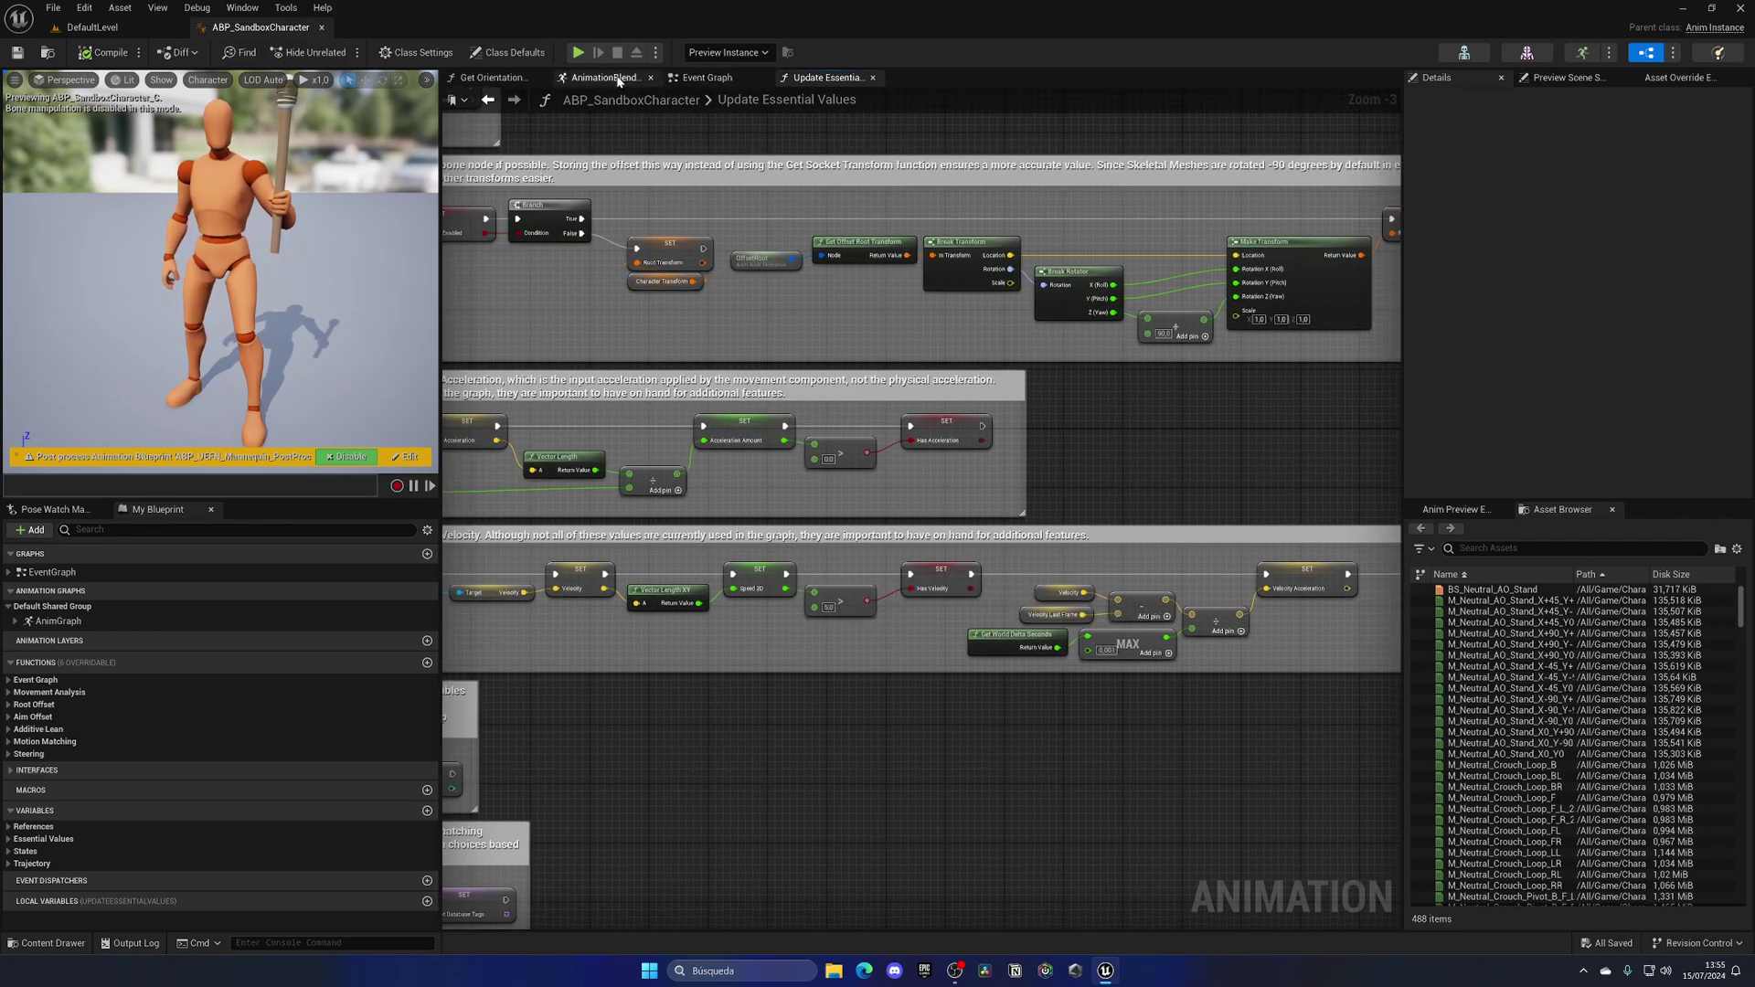
{"action": "left_click", "coordinate": [585, 80]}
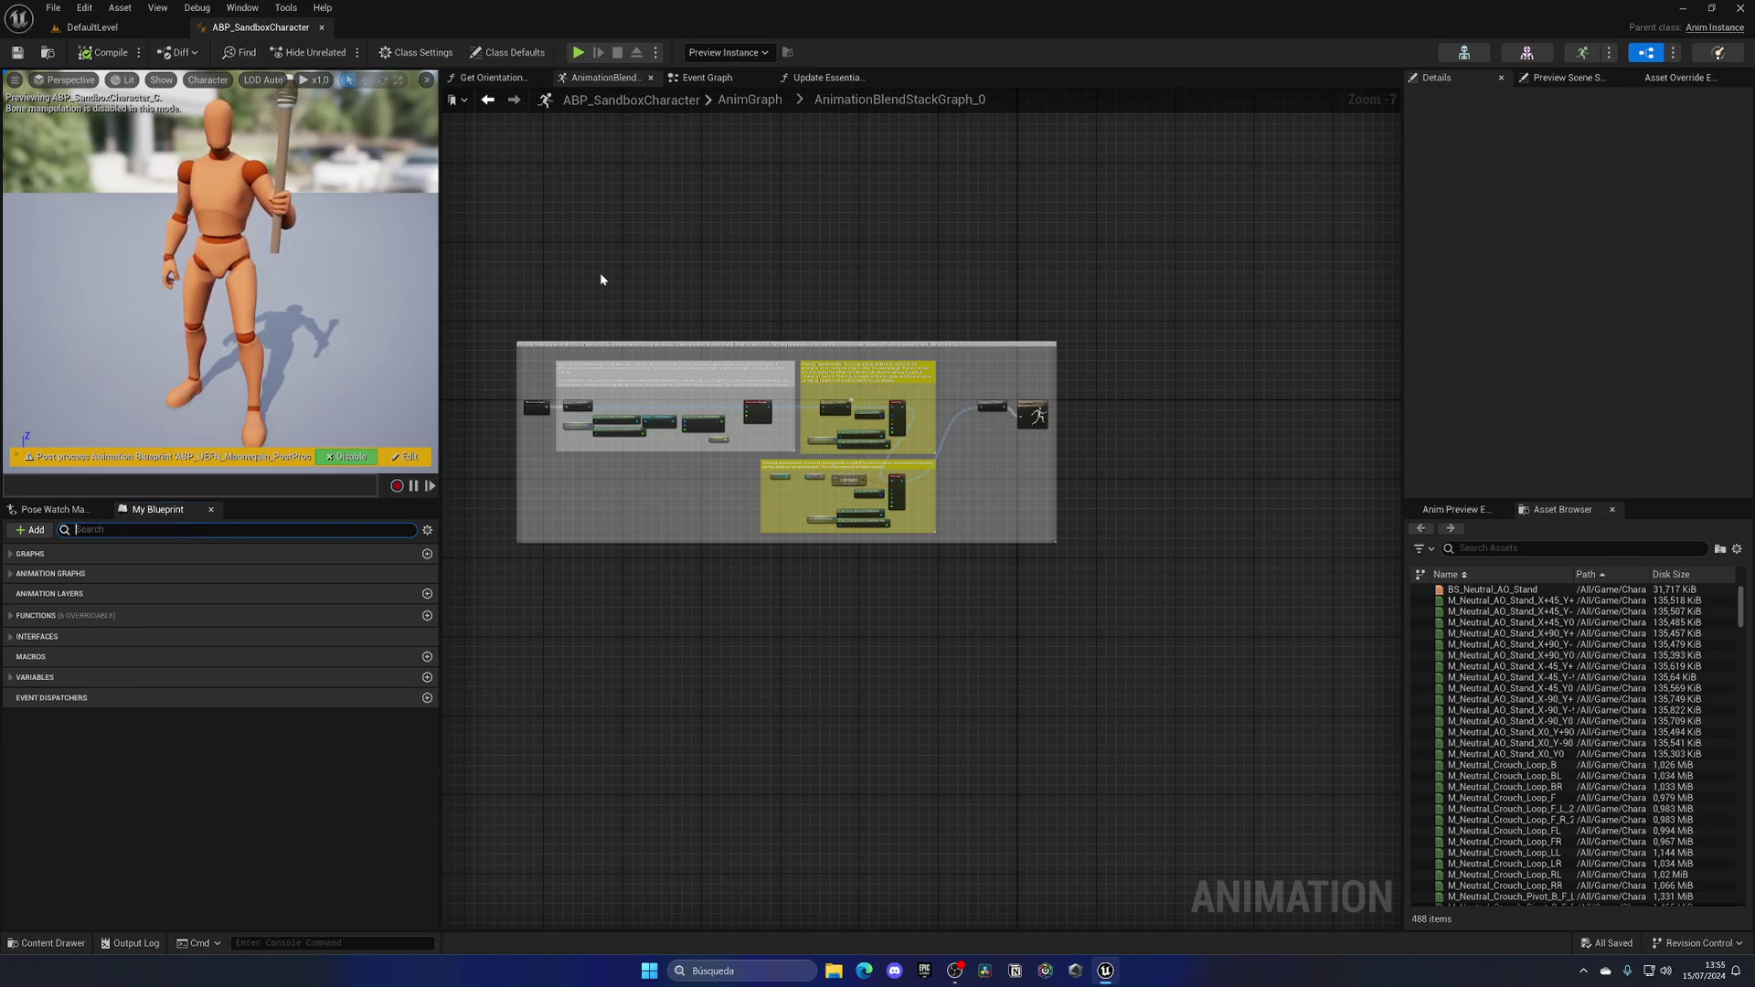
Step: Reopen Update Essential Values and add a new output pin to its Sequence node
{"action": "left_click", "coordinate": [706, 78]}
{"action": "left_click", "coordinate": [798, 81]}
{"action": "left_click", "coordinate": [706, 78]}
{"action": "right_click_drag", "start_coordinate": [693, 227], "coordinate": [896, 136]}
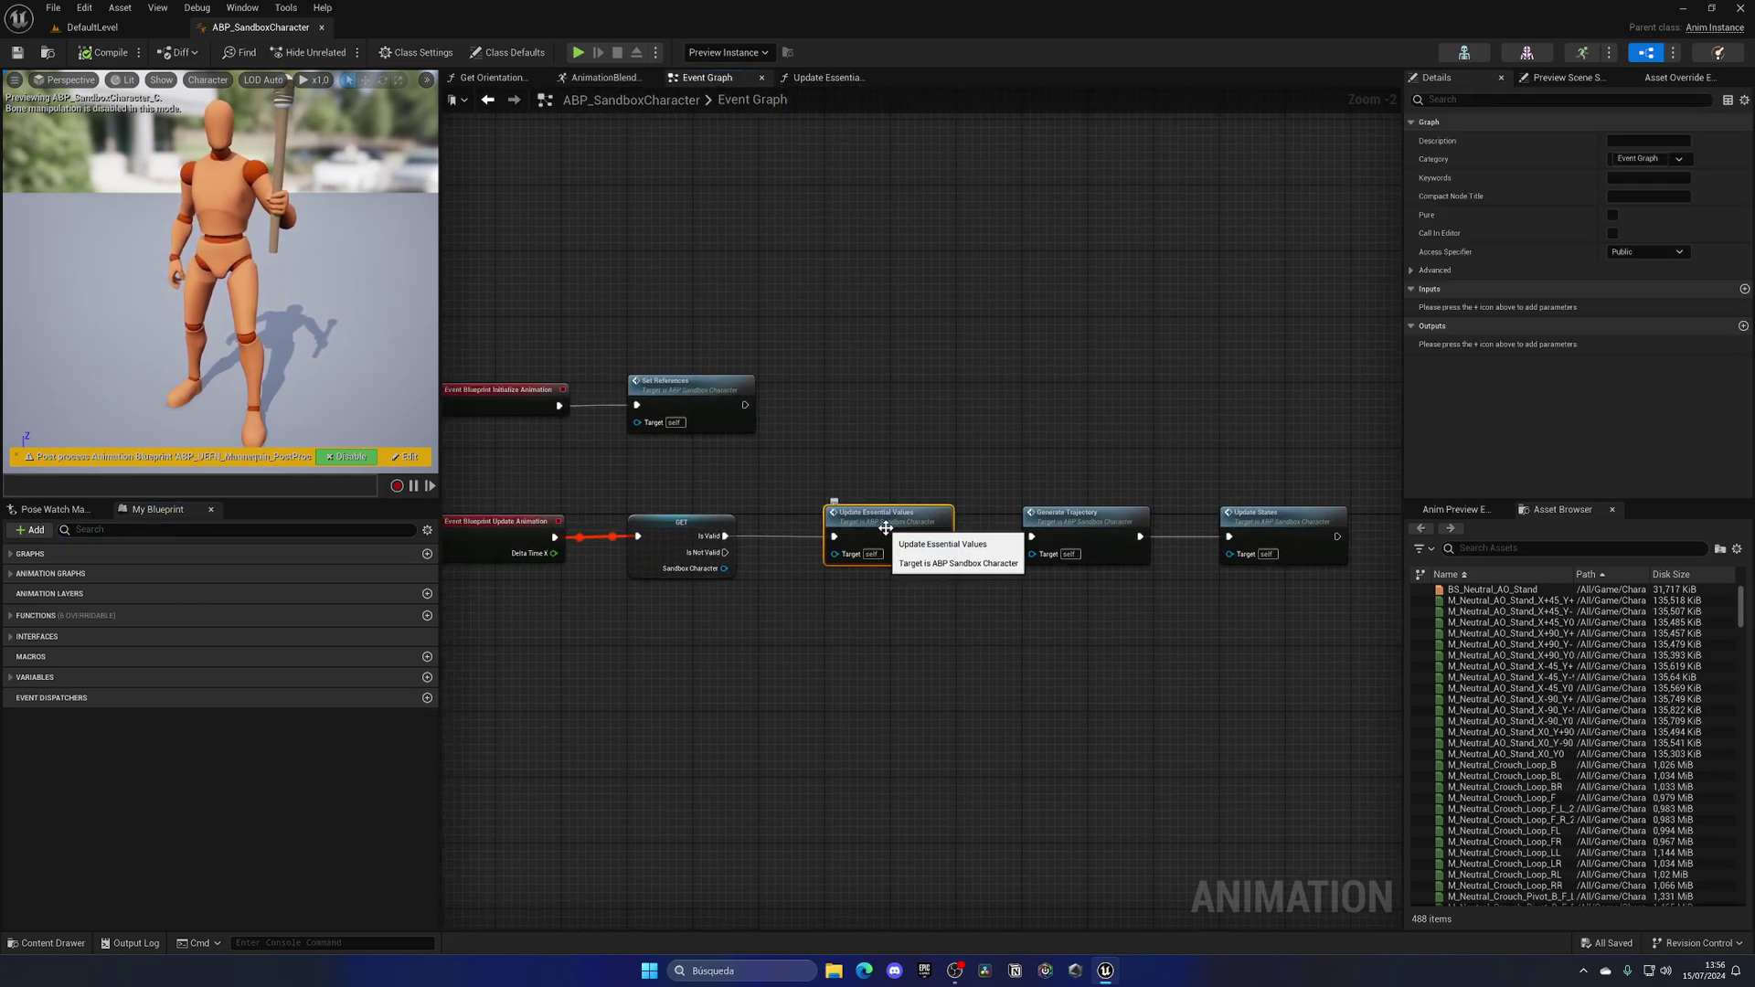
{"action": "double_click", "coordinate": [886, 528]}
{"action": "scroll", "coordinate": [886, 529], "scroll_direction": "down", "scroll_amount": 3}
{"action": "right_click_drag", "start_coordinate": [598, 489], "coordinate": [708, 457]}
{"action": "scroll", "coordinate": [722, 416], "scroll_direction": "up", "scroll_amount": 4}
{"action": "left_click", "coordinate": [690, 381]}
Step: Get the CharacterMovement variable and add an Is Falling node from it
{"action": "scroll", "coordinate": [692, 386], "scroll_direction": "down", "scroll_amount": 1}
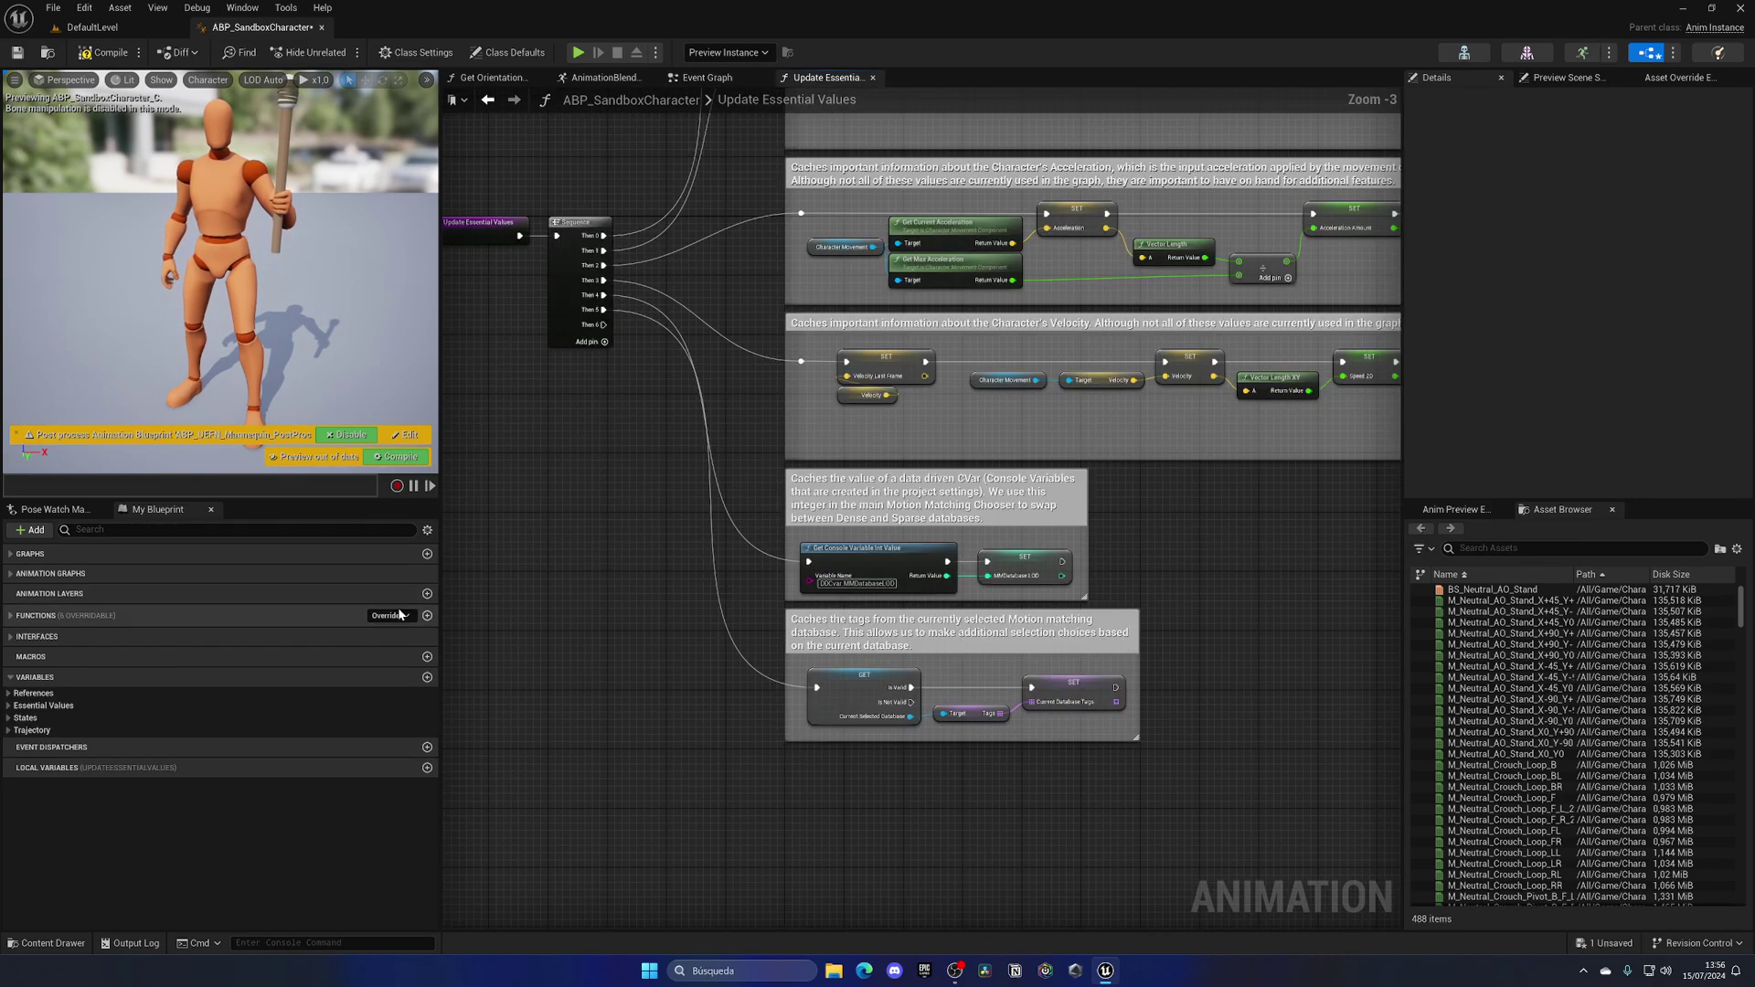
{"action": "left_click", "coordinate": [11, 694]}
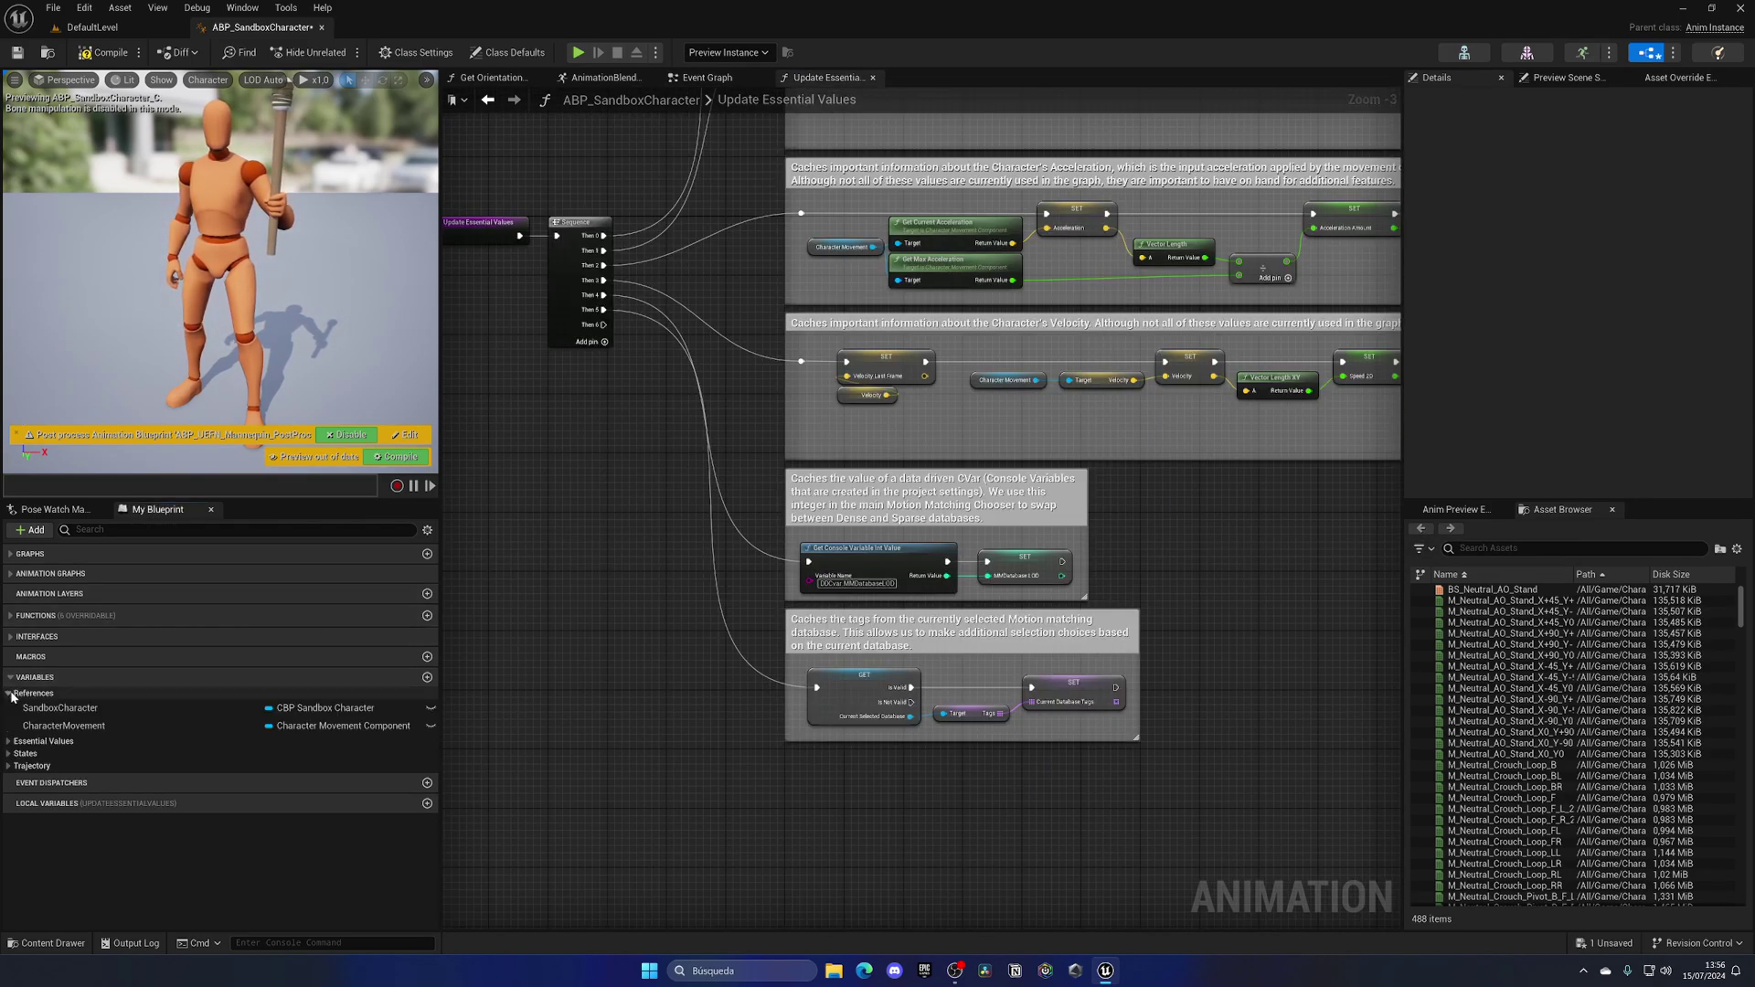
{"action": "left_click_drag", "start_coordinate": [64, 726], "coordinate": [642, 816]}
{"action": "left_click", "coordinate": [607, 827]}
{"action": "type", "text": "is f"}
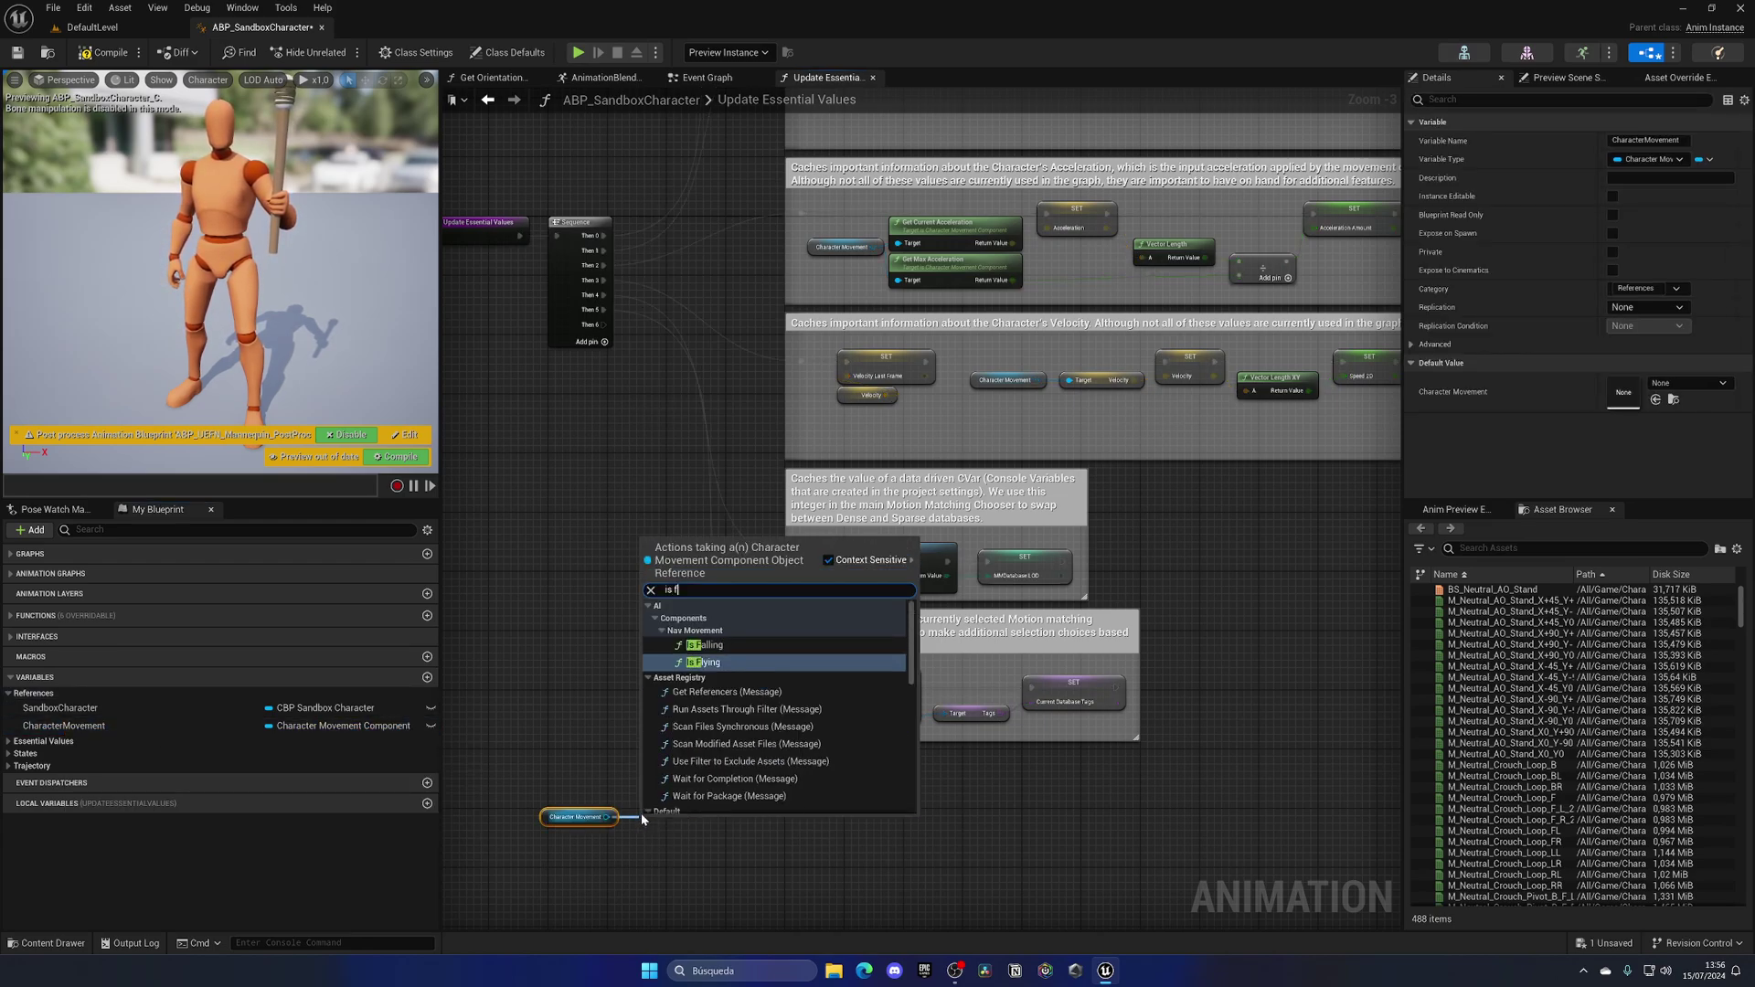
{"action": "key", "text": "Up"}
{"action": "key", "text": "Return"}
{"action": "key", "text": "q"}
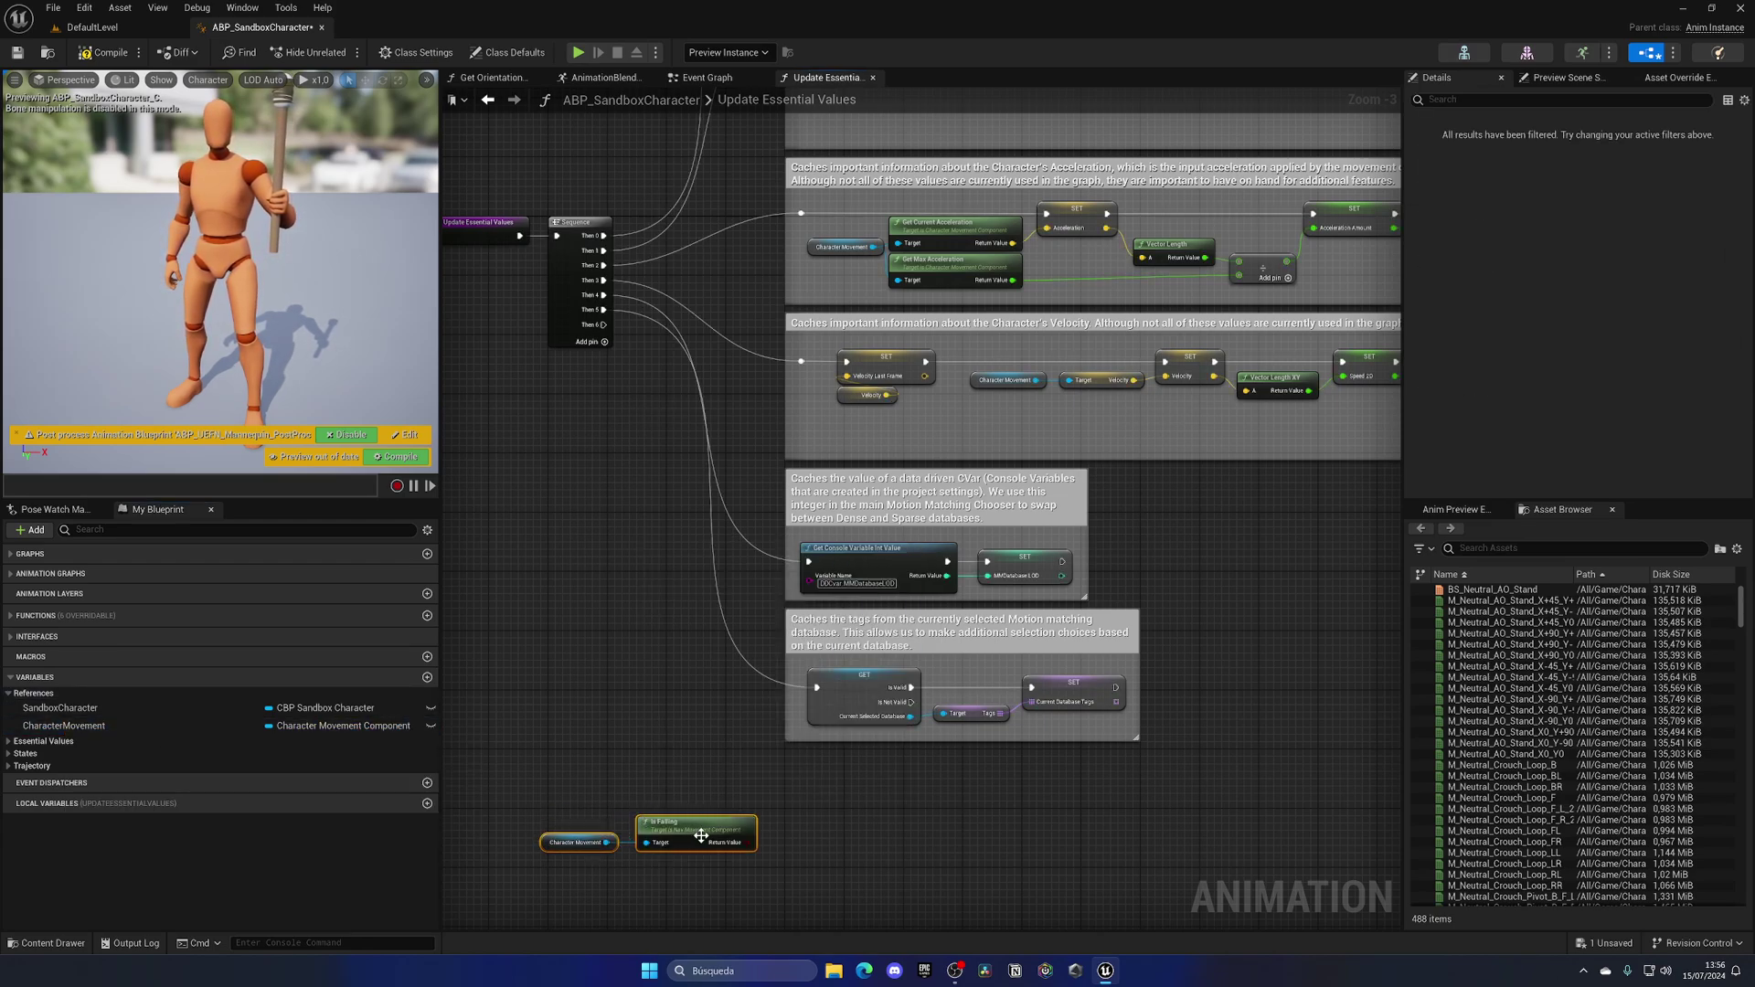
Step: Promote the Is Falling result to a new Boolean variable, Should IK Trace?
{"action": "left_click_drag", "start_coordinate": [754, 841], "coordinate": [802, 813]}
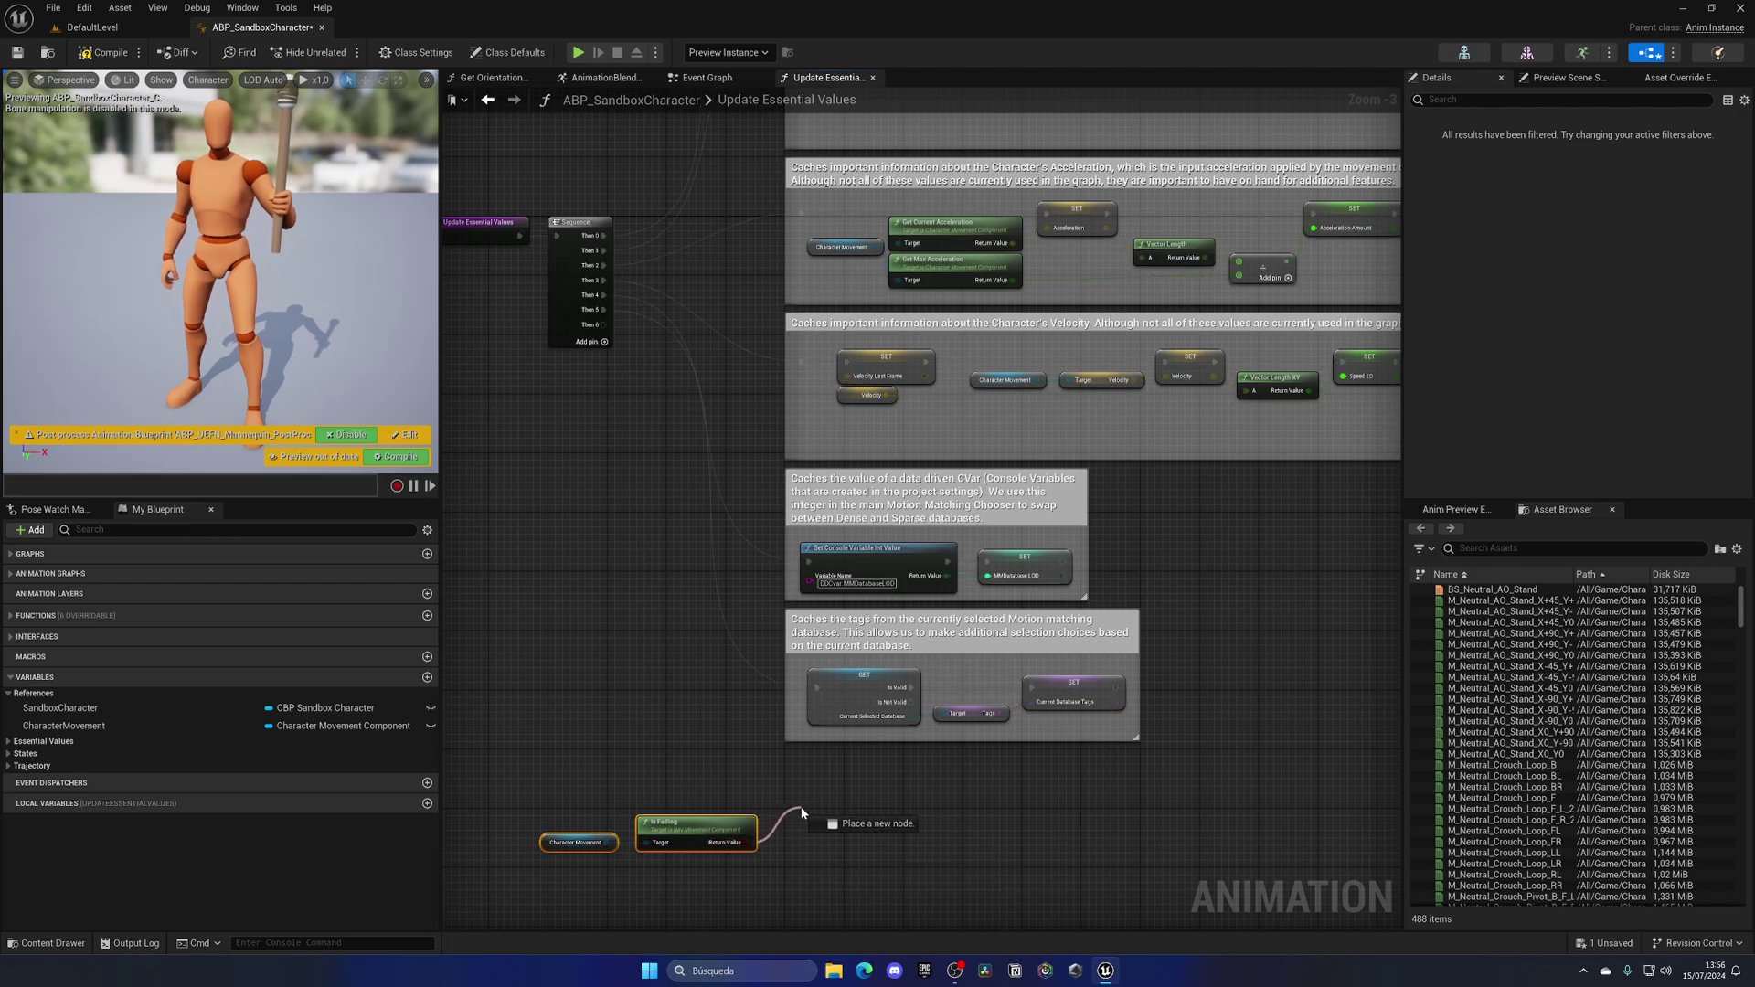
{"action": "left_click_drag", "start_coordinate": [801, 811], "coordinate": [801, 812]}
{"action": "left_click", "coordinate": [752, 850]}
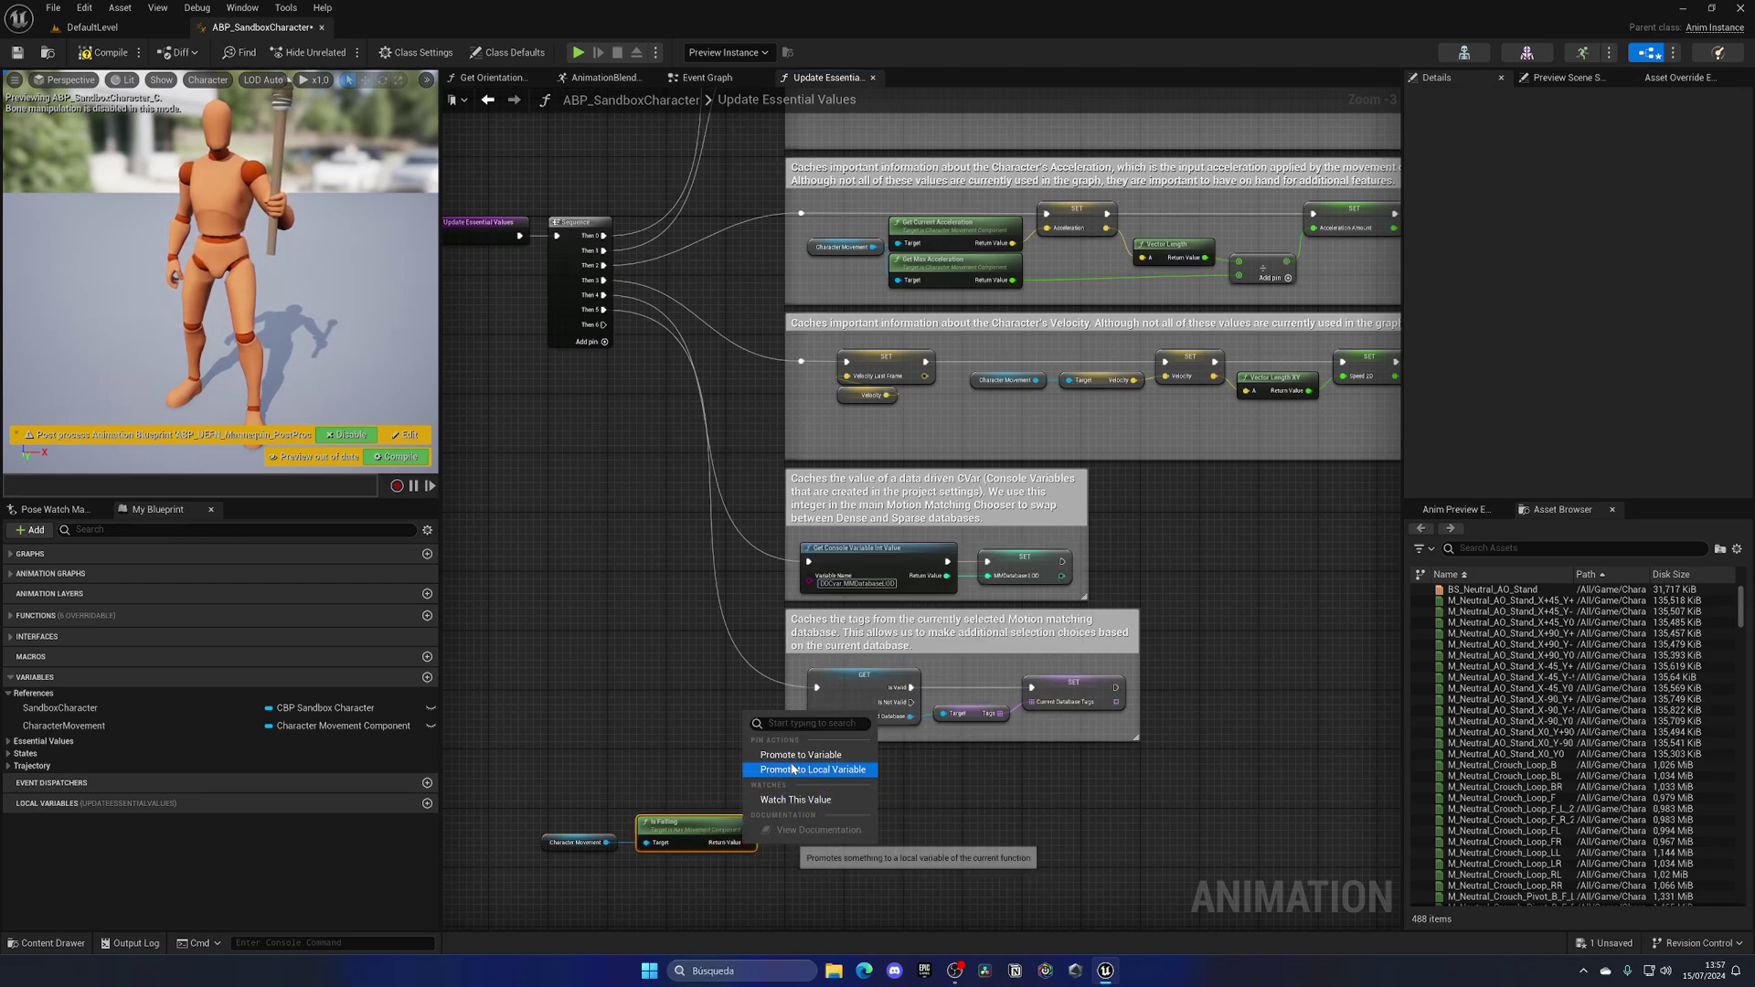
{"action": "left_click", "coordinate": [791, 756]}
{"action": "type", "text": "Should IK Trace?"}
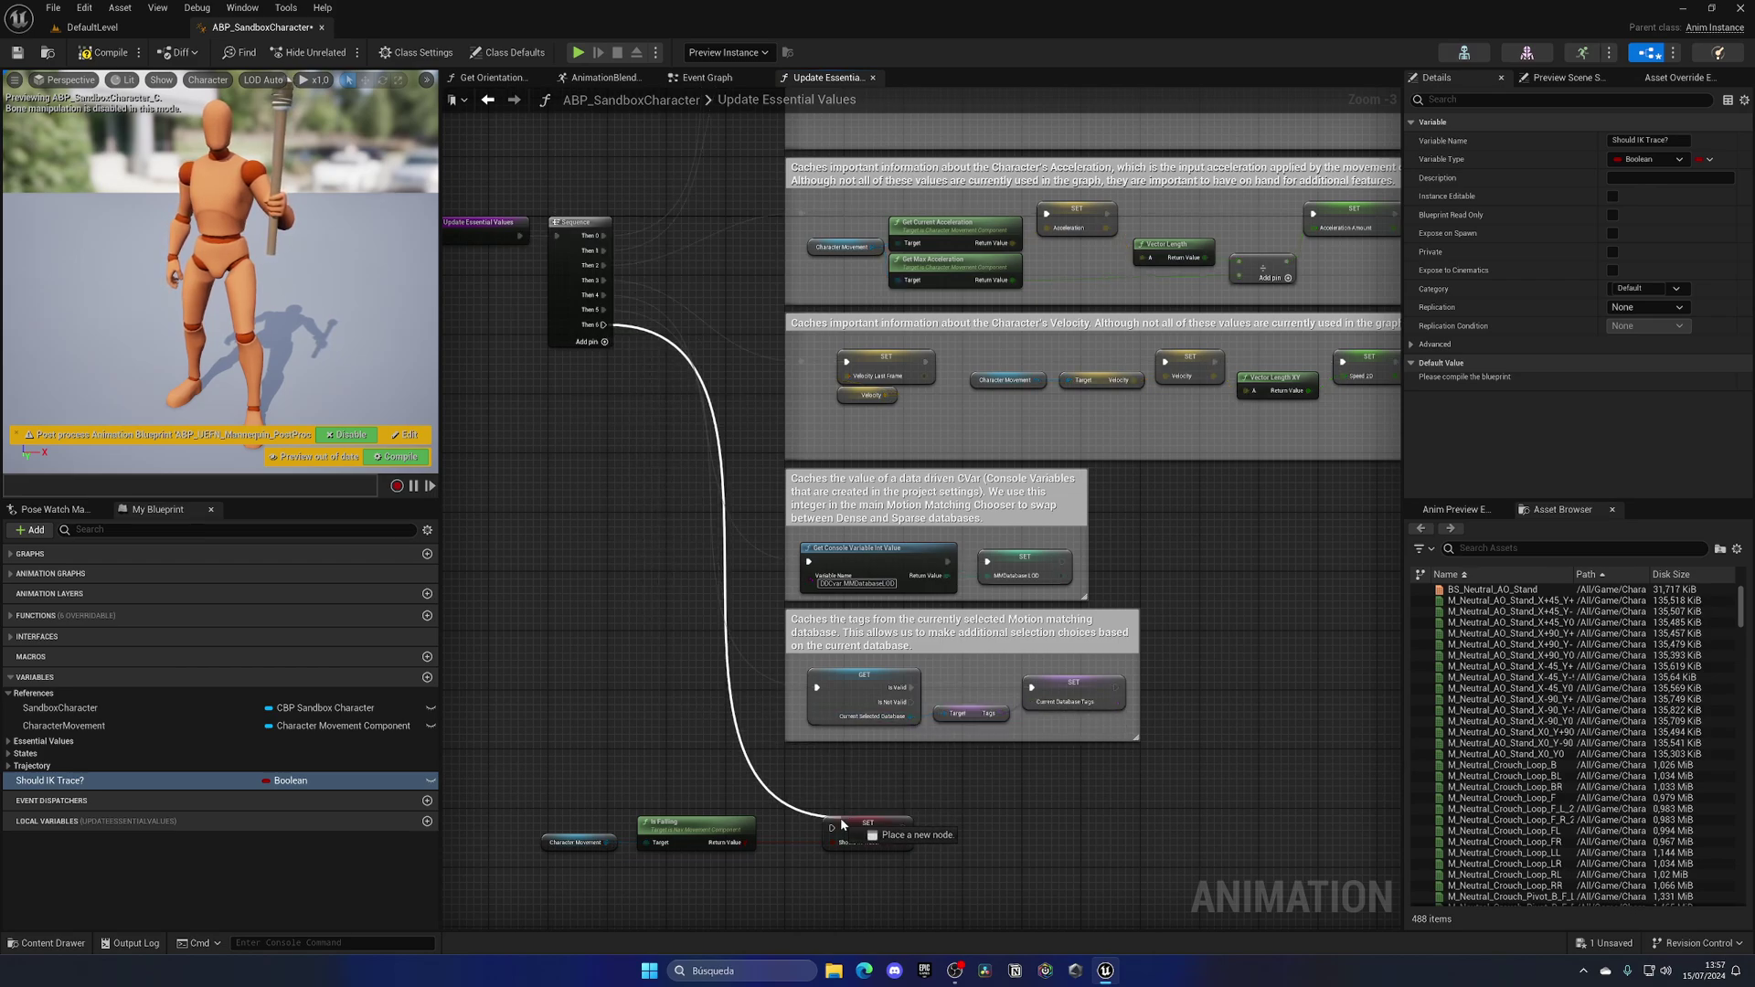
Step: Compile the blueprint and return to the AnimGraph
{"action": "left_click", "coordinate": [126, 55]}
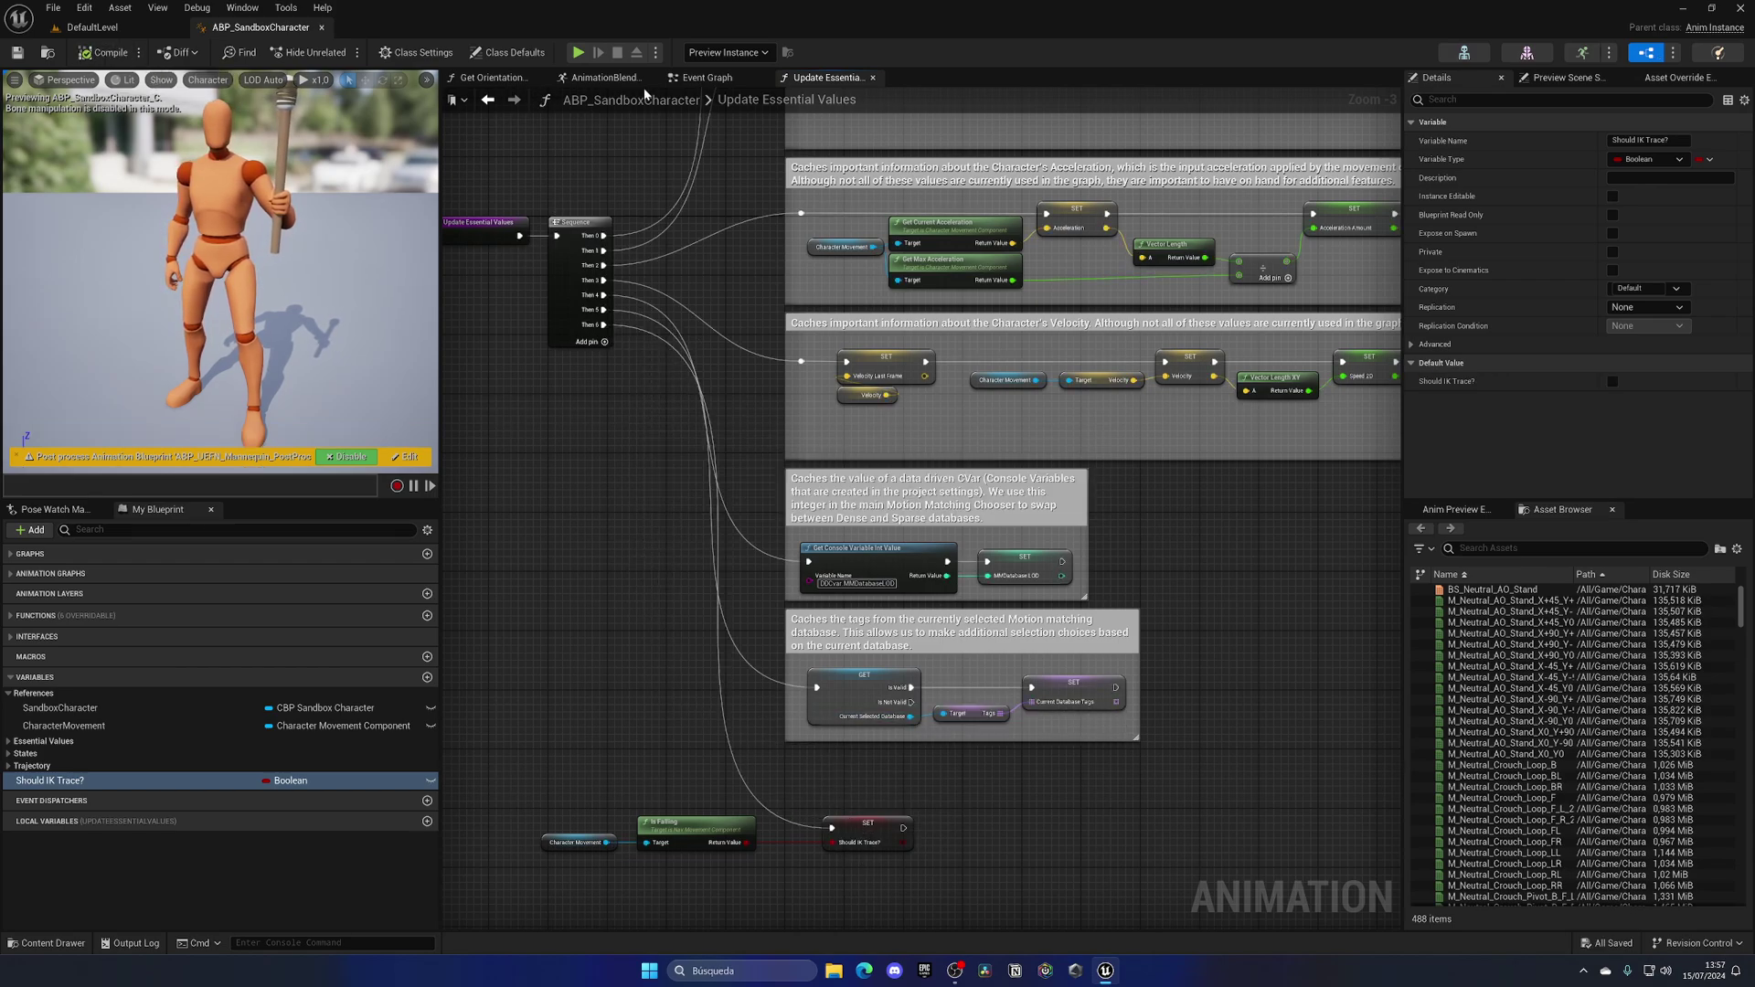
{"action": "left_click", "coordinate": [627, 78]}
{"action": "left_click", "coordinate": [491, 79]}
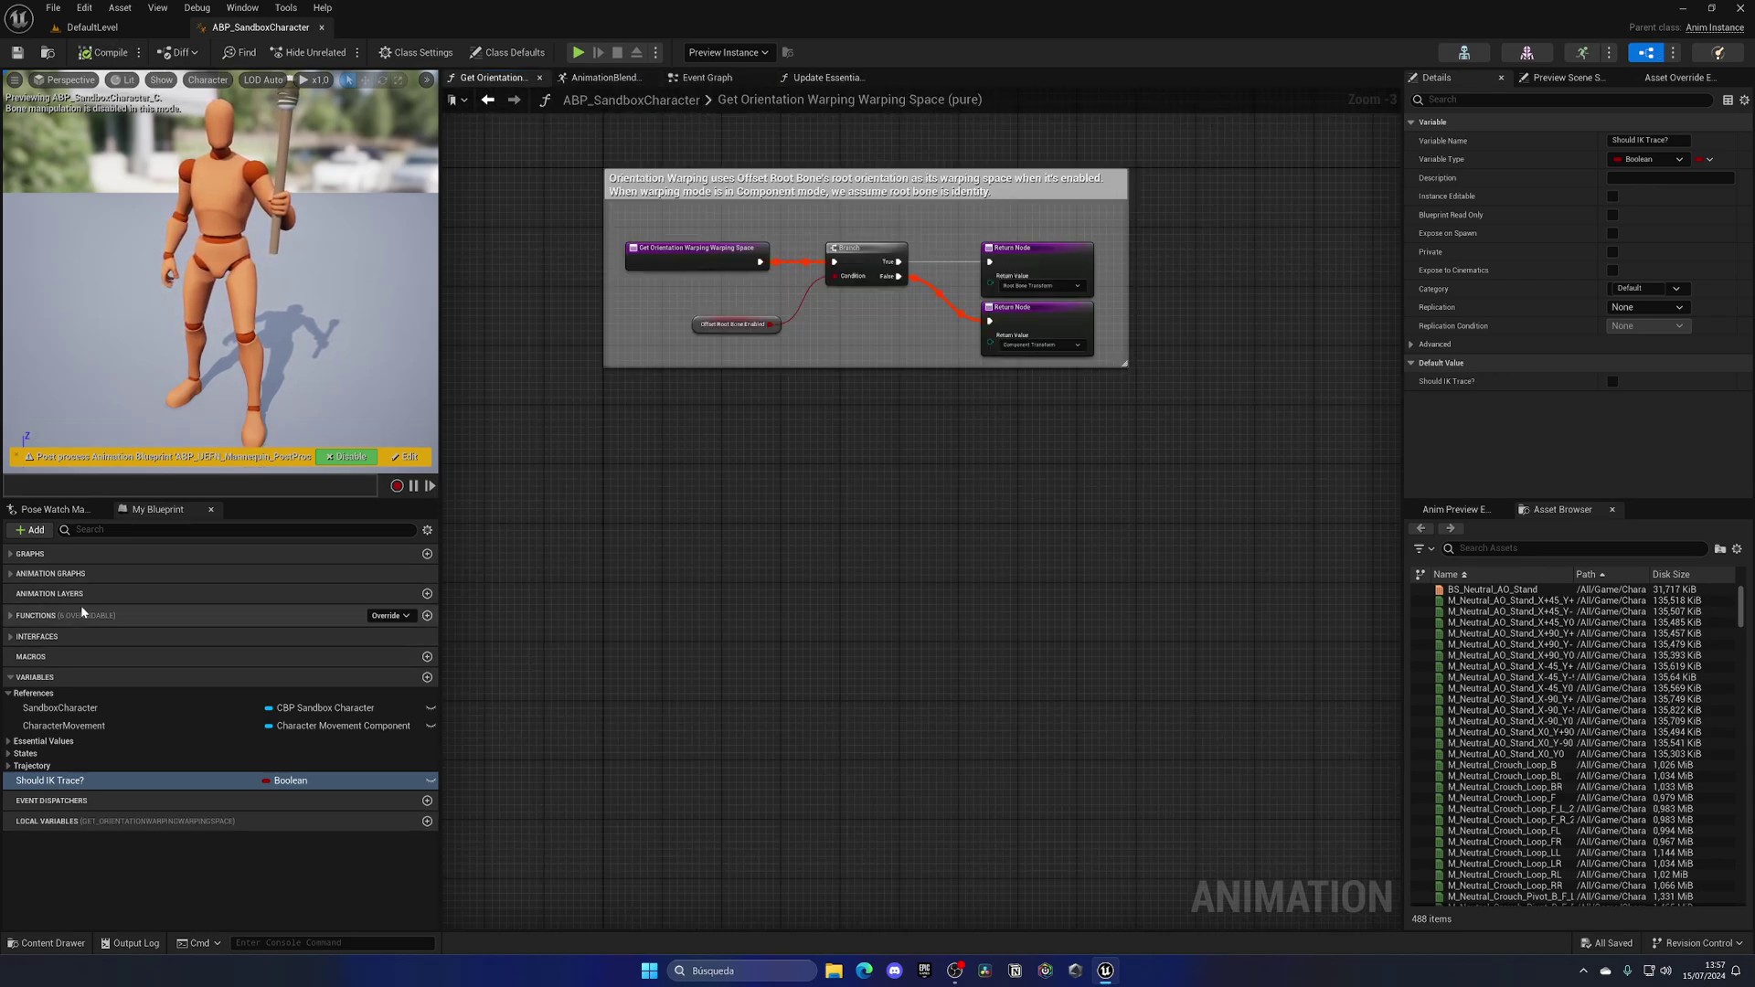
{"action": "left_click", "coordinate": [28, 573]}
{"action": "left_click", "coordinate": [42, 590]}
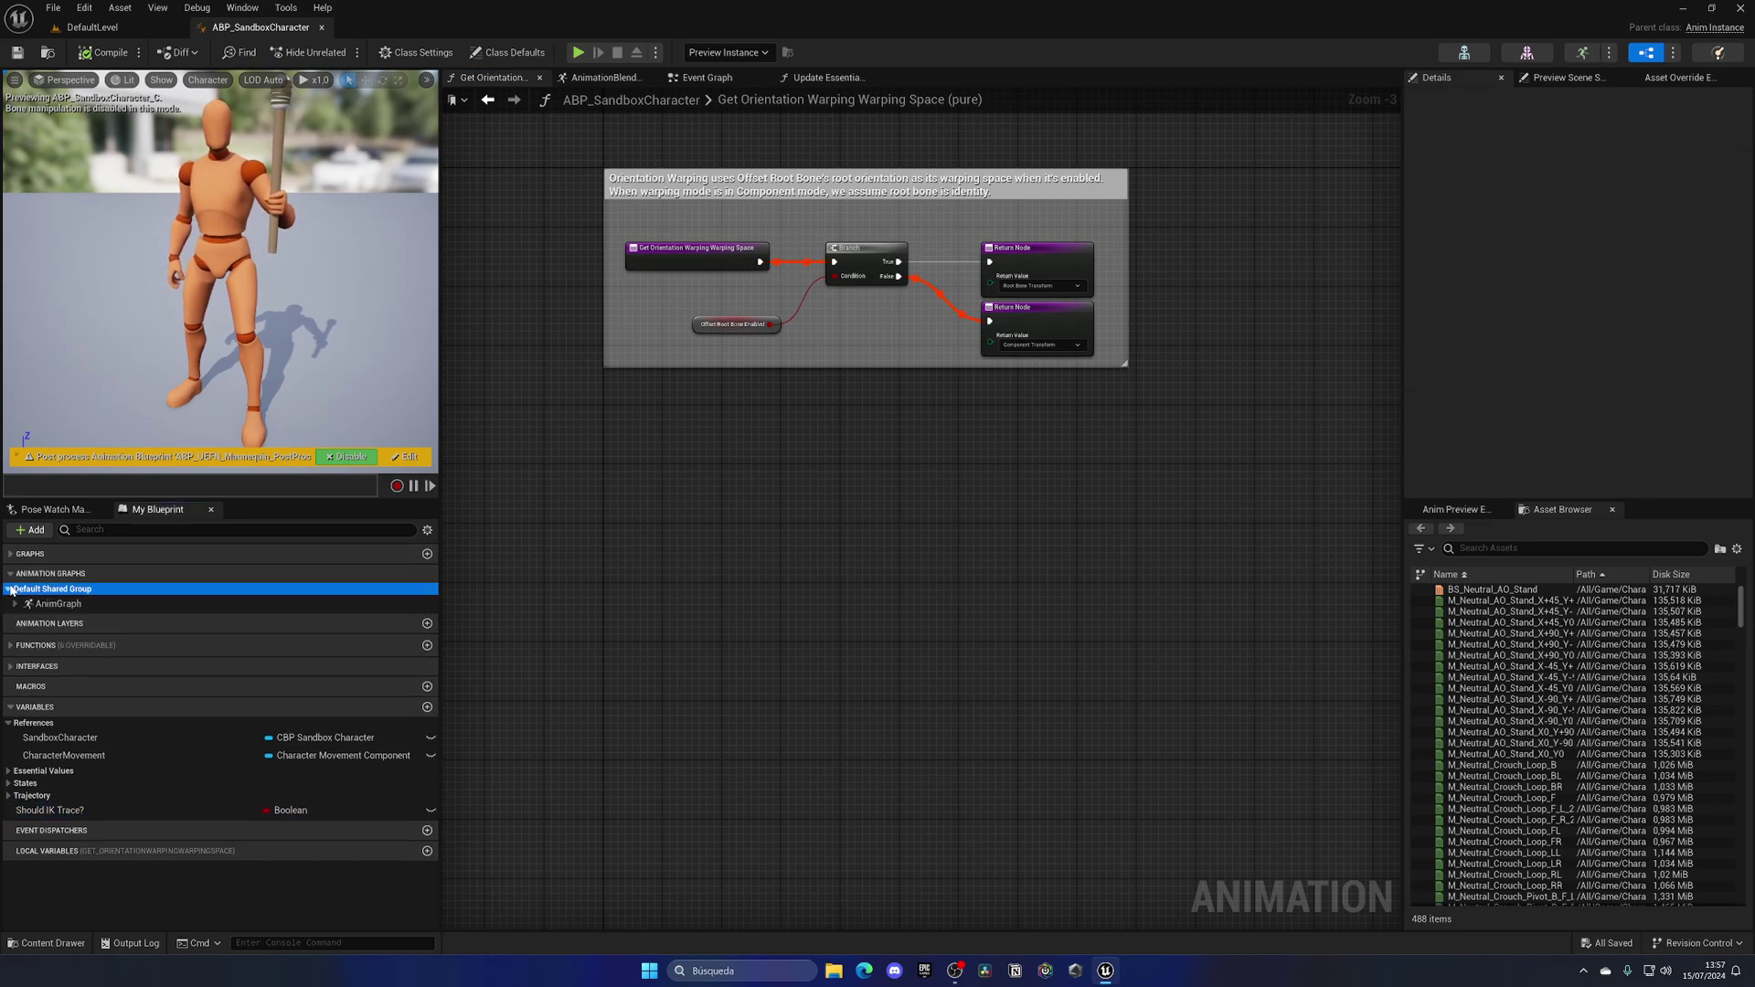
{"action": "double_click", "coordinate": [58, 604]}
Step: Add a Should IK Trace? getter and wire it to the Control Rig's Should Do IKTrace pin
{"action": "scroll", "coordinate": [897, 591], "scroll_direction": "up", "scroll_amount": 4}
{"action": "scroll", "coordinate": [823, 599], "scroll_direction": "up", "scroll_amount": 3}
{"action": "scroll", "coordinate": [719, 606], "scroll_direction": "up", "scroll_amount": 2}
{"action": "mouse_move", "coordinate": [124, 815]}
{"action": "left_mouse_down"}
{"action": "mouse_move", "coordinate": [795, 593]}
{"action": "mouse_move", "coordinate": [893, 600]}
{"action": "left_mouse_up"}
{"action": "left_click", "coordinate": [804, 603]}
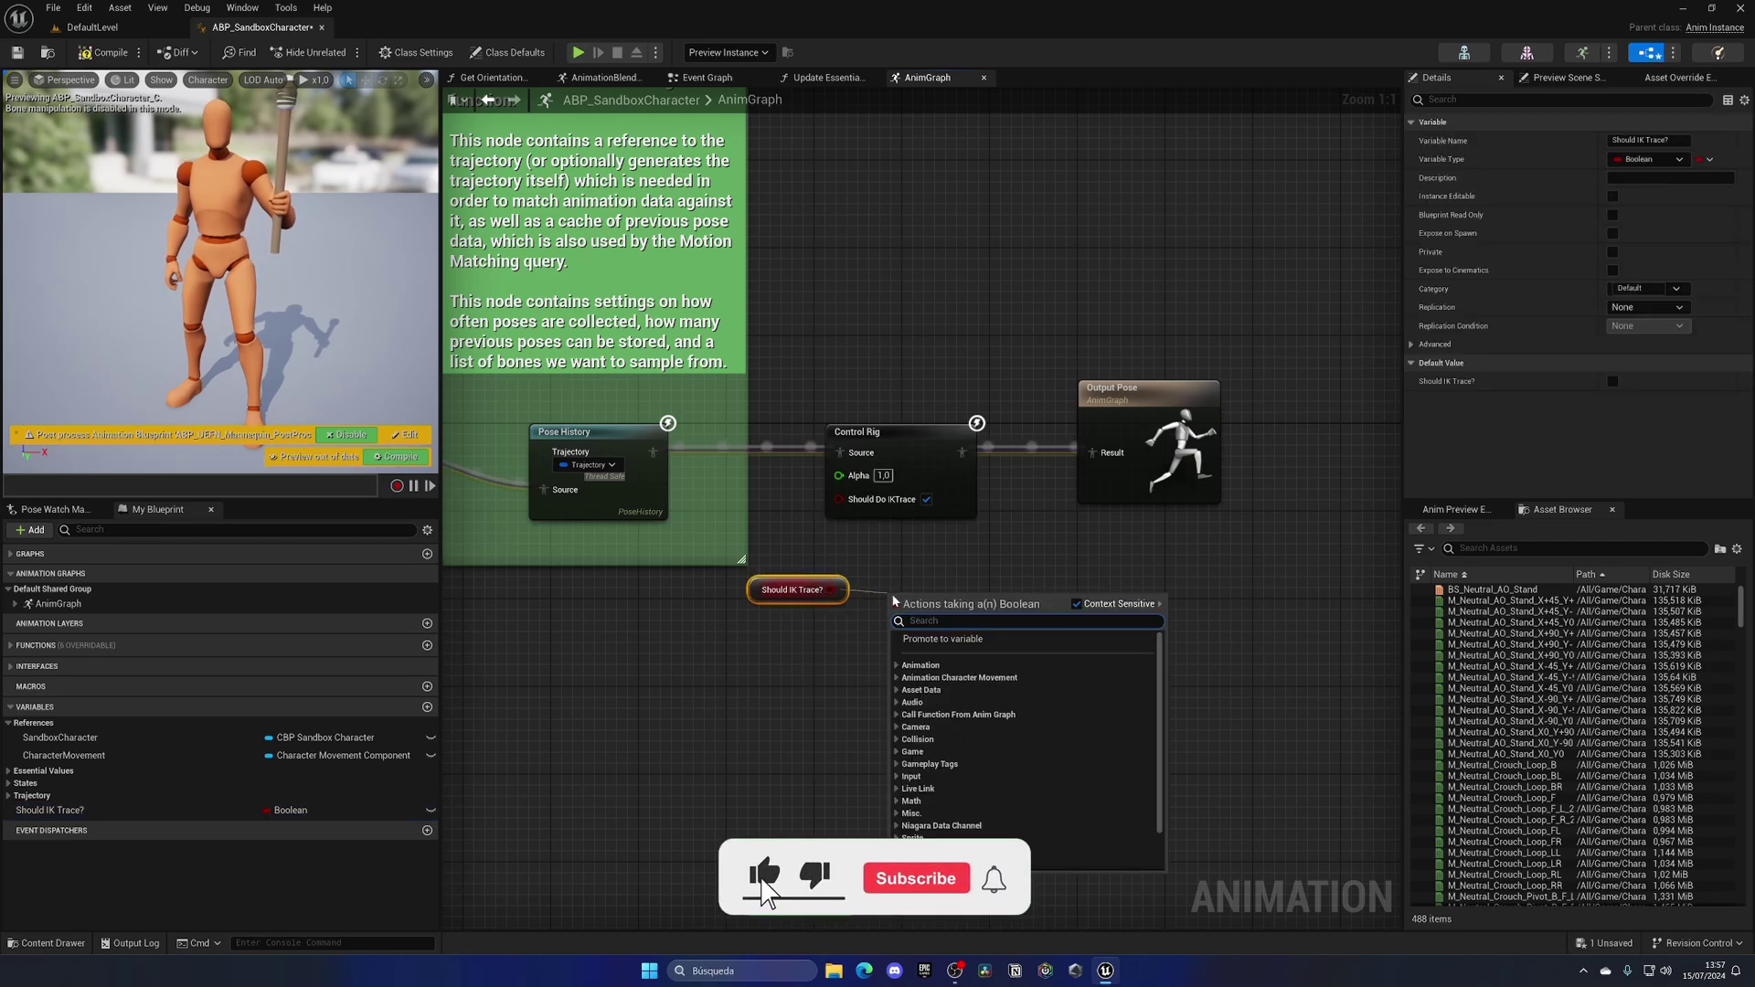
{"action": "key", "text": "Escape"}
{"action": "left_click_drag", "start_coordinate": [859, 508], "coordinate": [859, 504]}
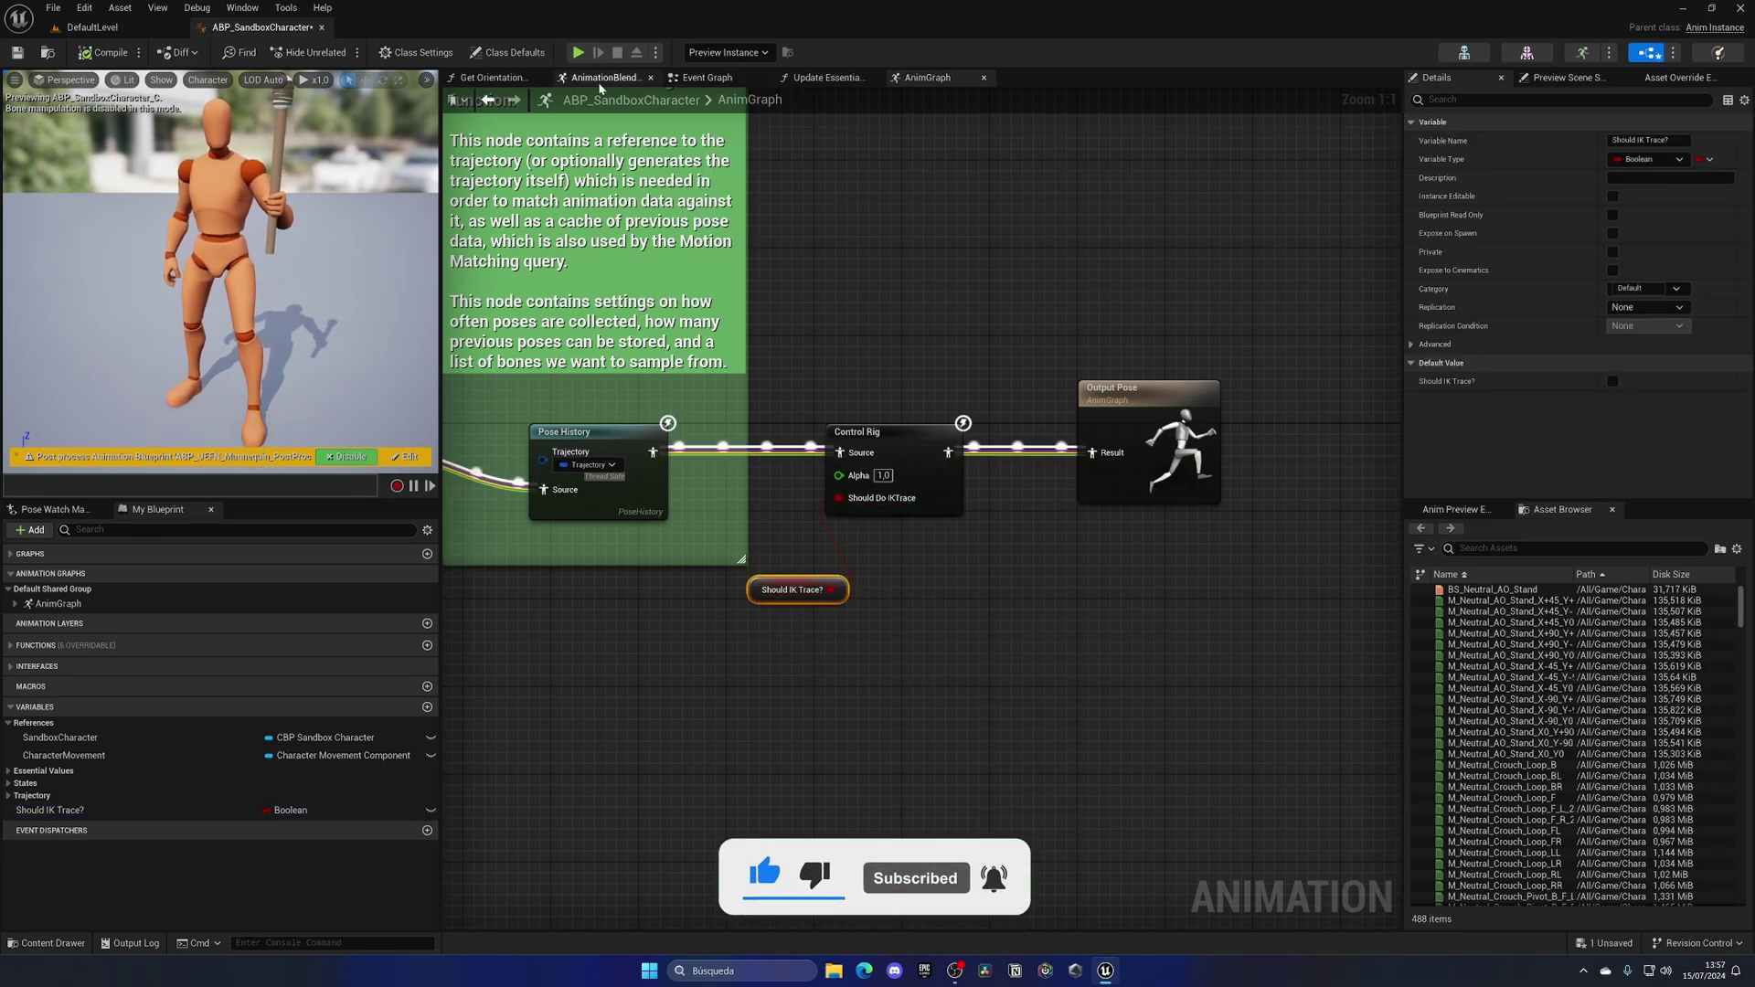
Step: Route Is Falling's Return Value through a new NOT Boolean node into SET Should IK Trace?
{"action": "left_click", "coordinate": [827, 76]}
{"action": "scroll", "coordinate": [716, 594], "scroll_direction": "up", "scroll_amount": 2}
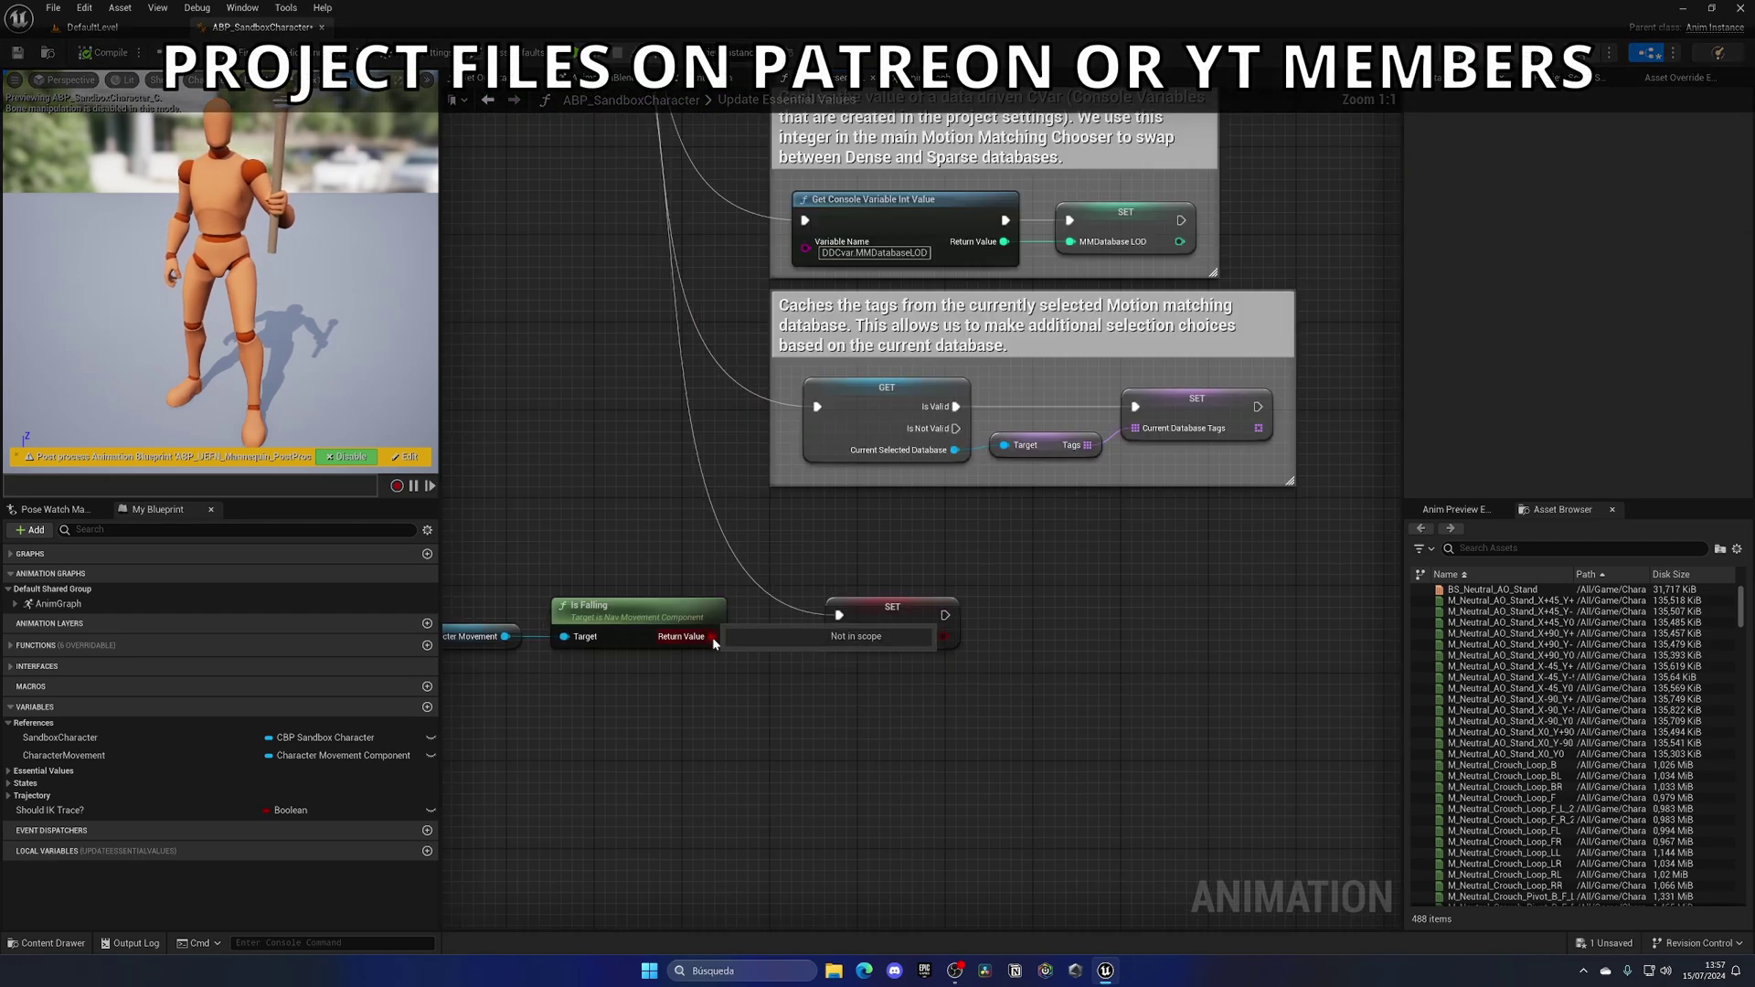
{"action": "left_click_drag", "start_coordinate": [712, 636], "coordinate": [744, 665]}
{"action": "type", "text": "should"}
{"action": "key", "text": "Return"}
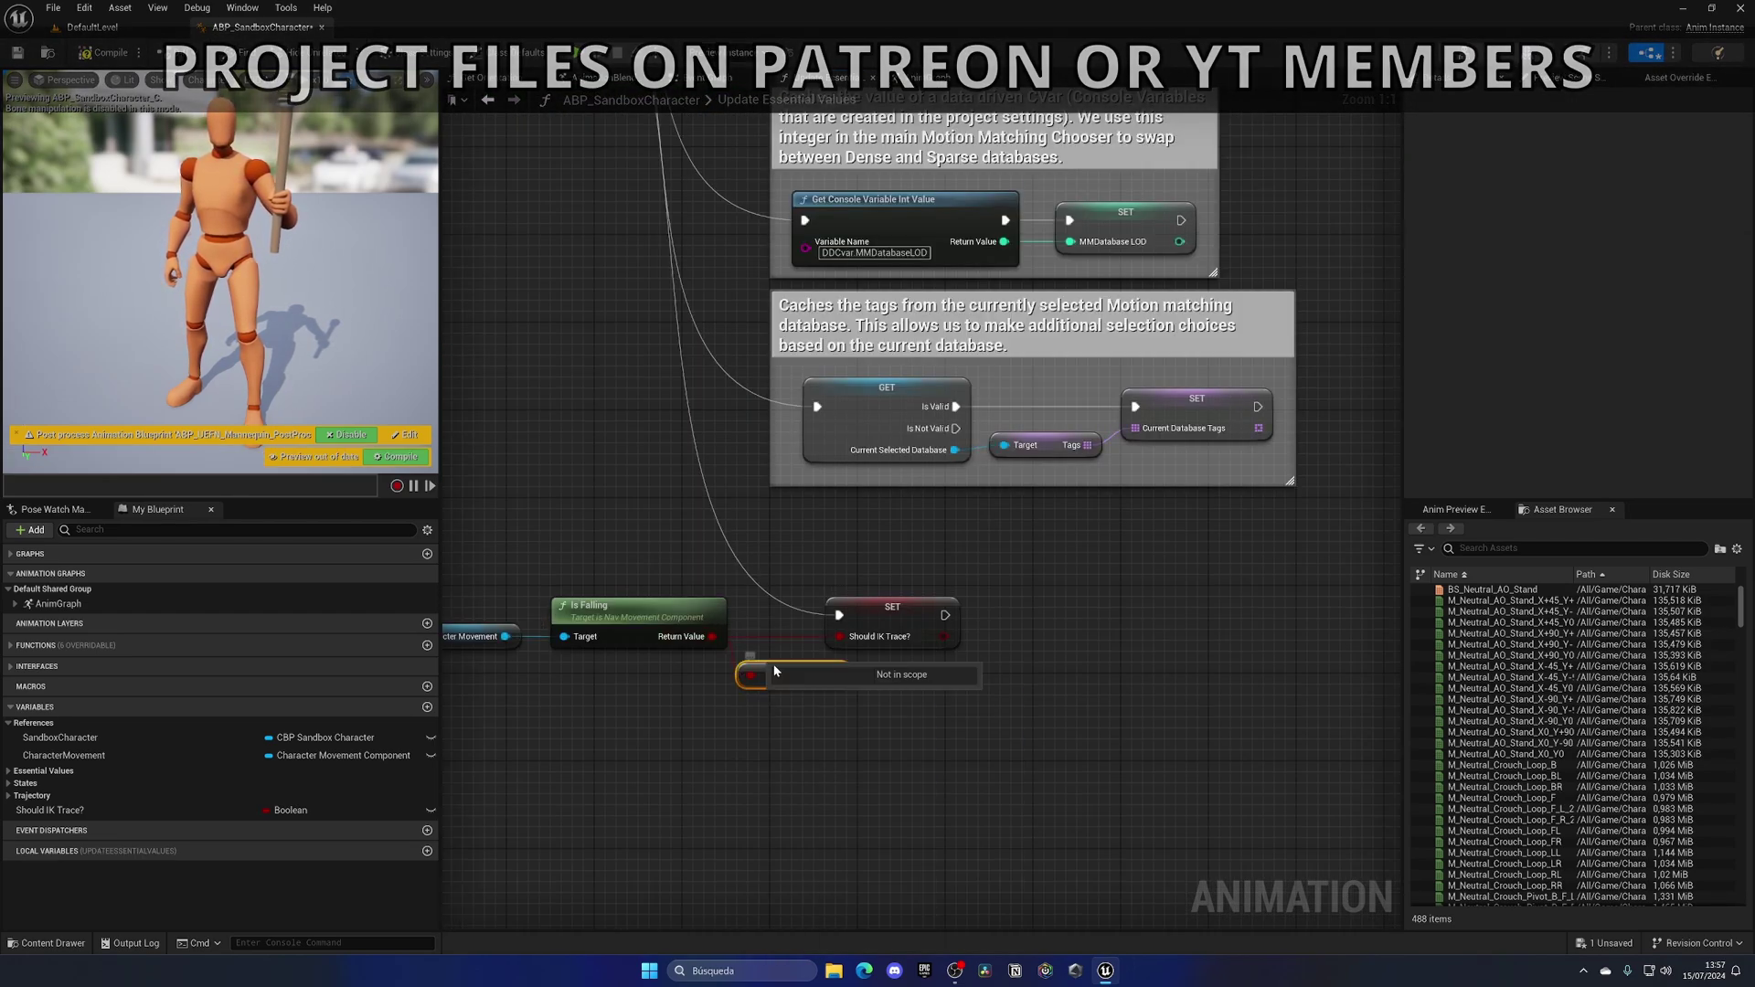
{"action": "right_click_drag", "start_coordinate": [740, 740], "coordinate": [896, 733]}
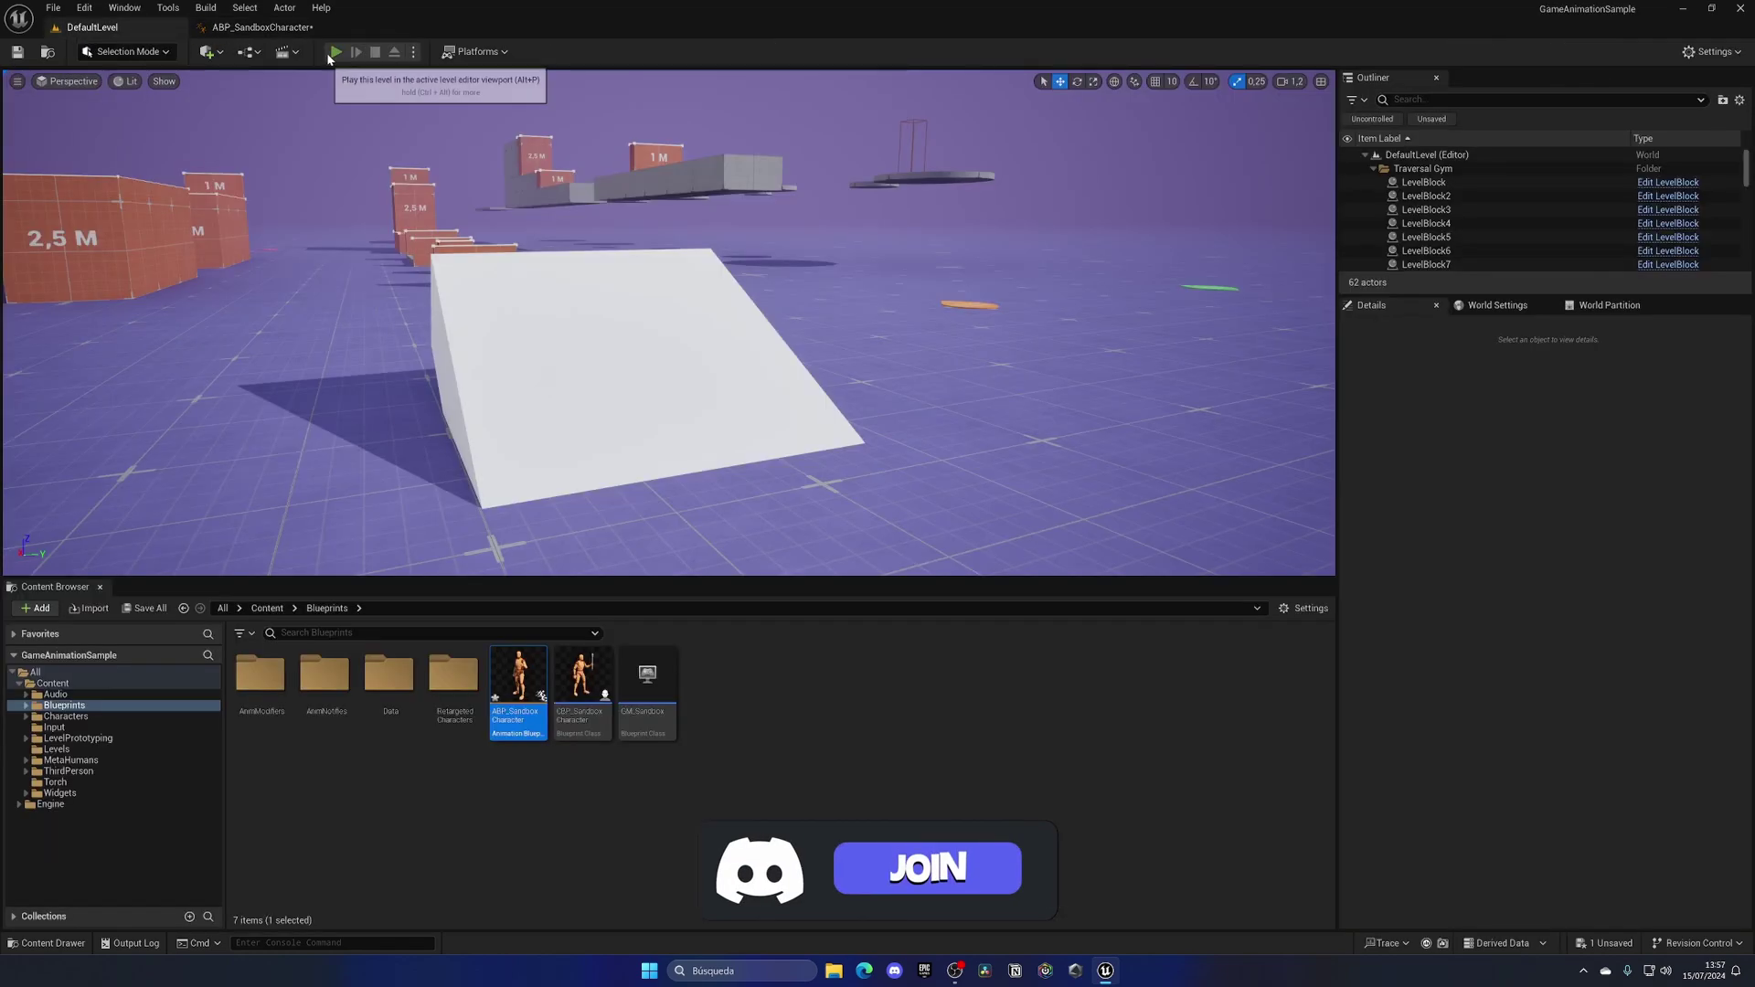
Step: Start a Play session in the level to test foot IK on the ramp
{"action": "left_click", "coordinate": [332, 55]}
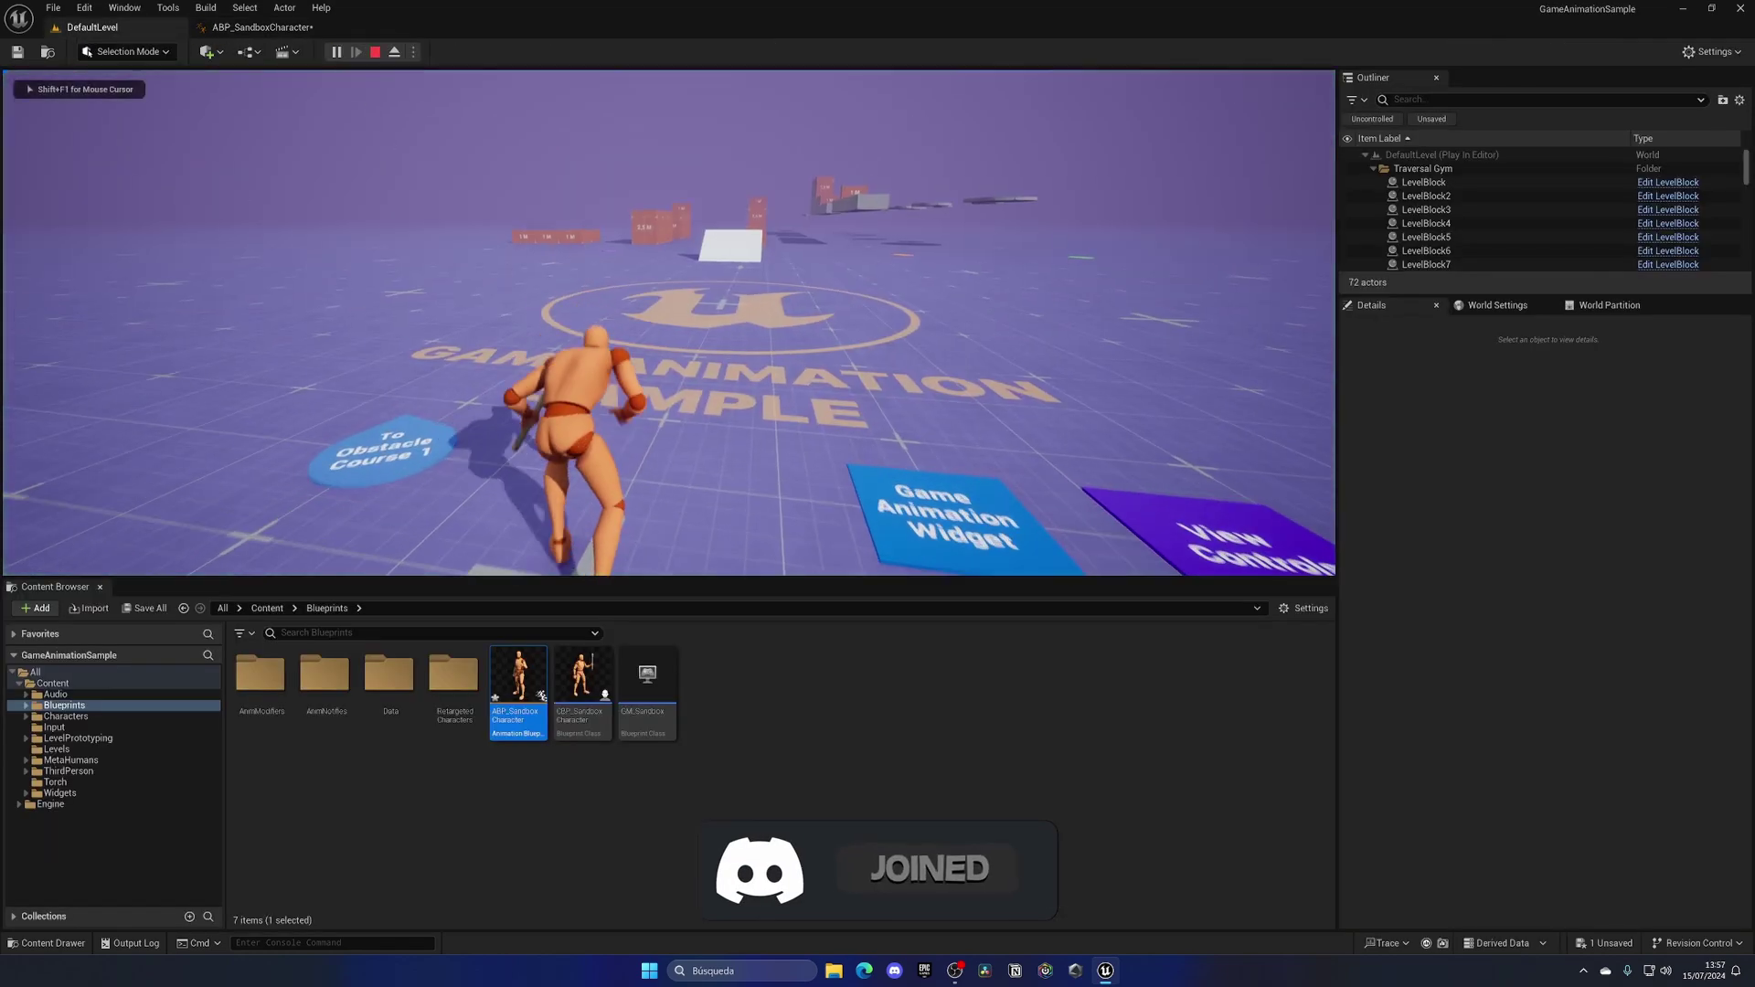